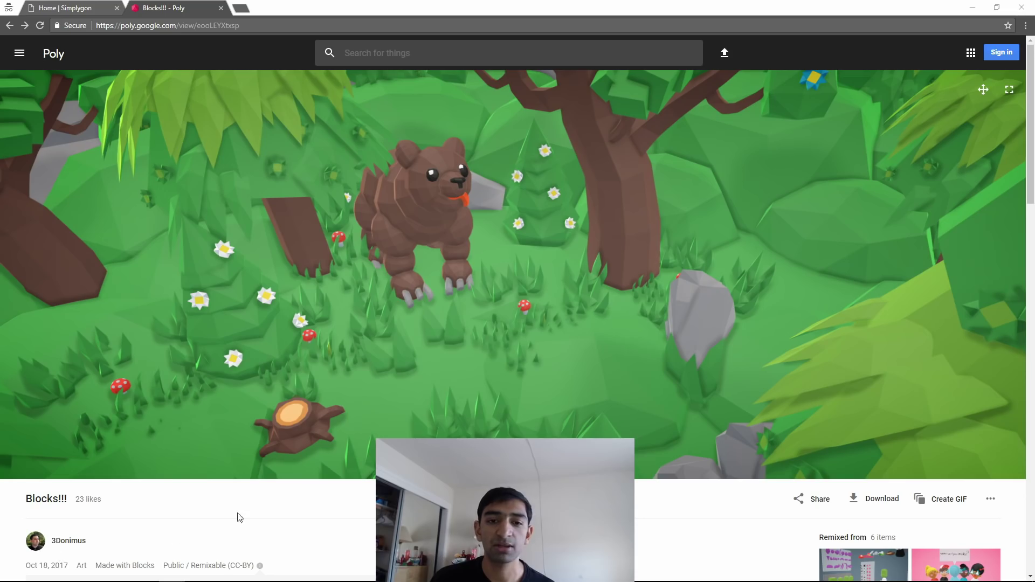
# Orbit the Poly viewer around the Blocks!!! forest island to see the cabin, river and rocks
pyautogui.moveTo(455, 315); pyautogui.dragTo(461, 280)
pyautogui.moveTo(692, 267); pyautogui.dragTo(512, 263)
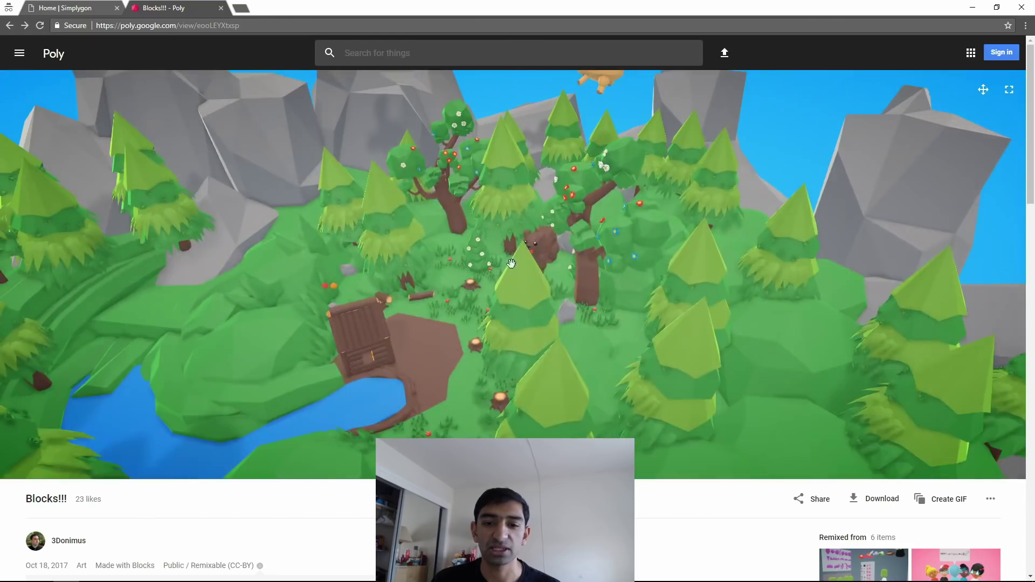
pyautogui.moveTo(638, 231); pyautogui.dragTo(664, 270)
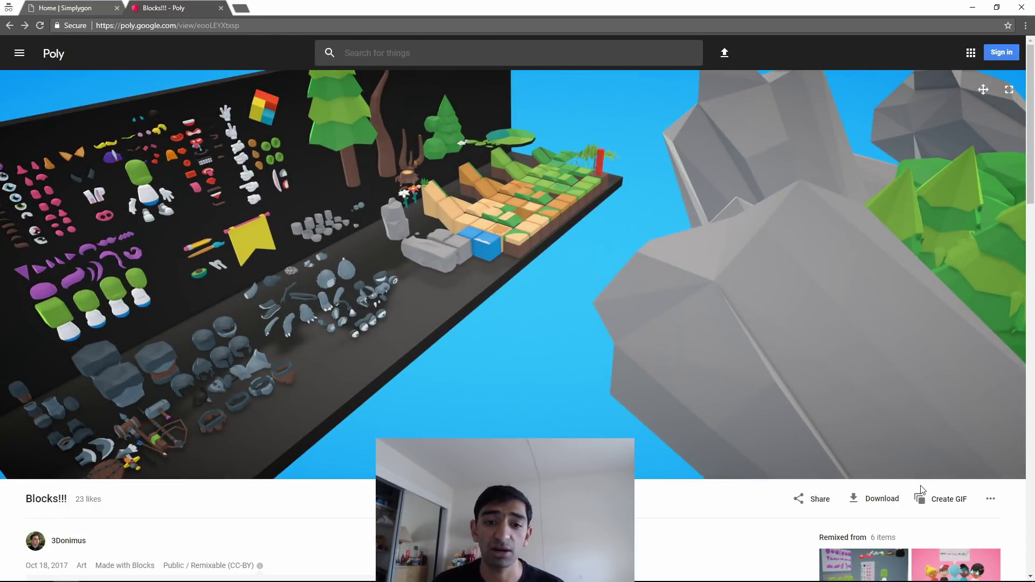
pyautogui.moveTo(788, 280); pyautogui.dragTo(511, 237)
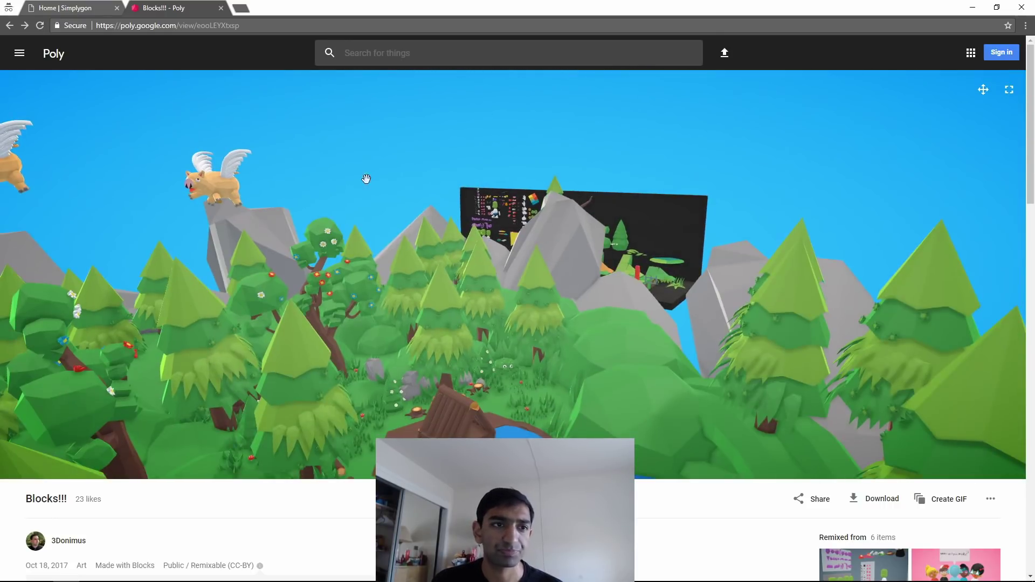
pyautogui.click(64, 7)
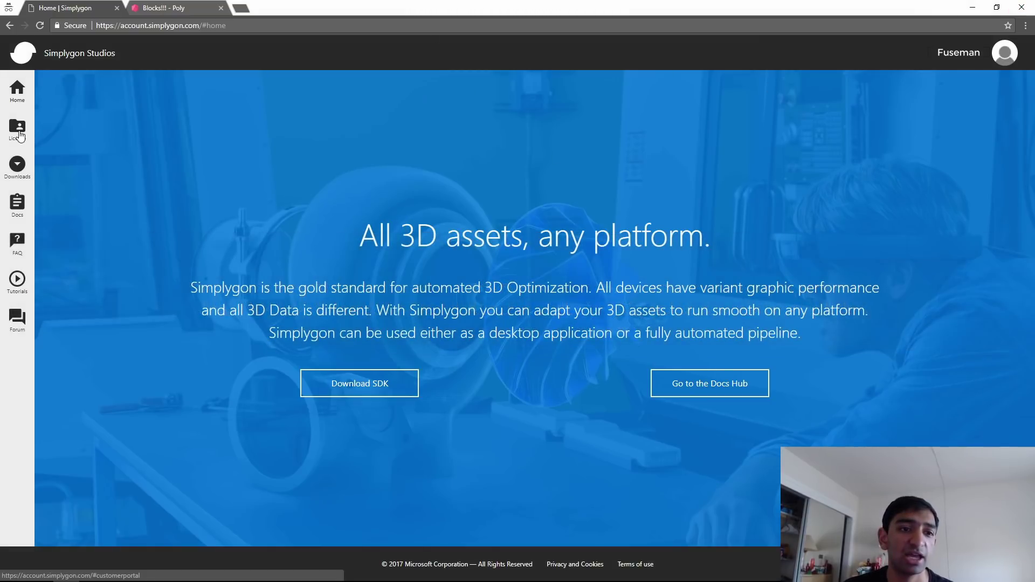
# Open the Simplygon license portal and go to its SDK Downloads page
pyautogui.click(17, 132)
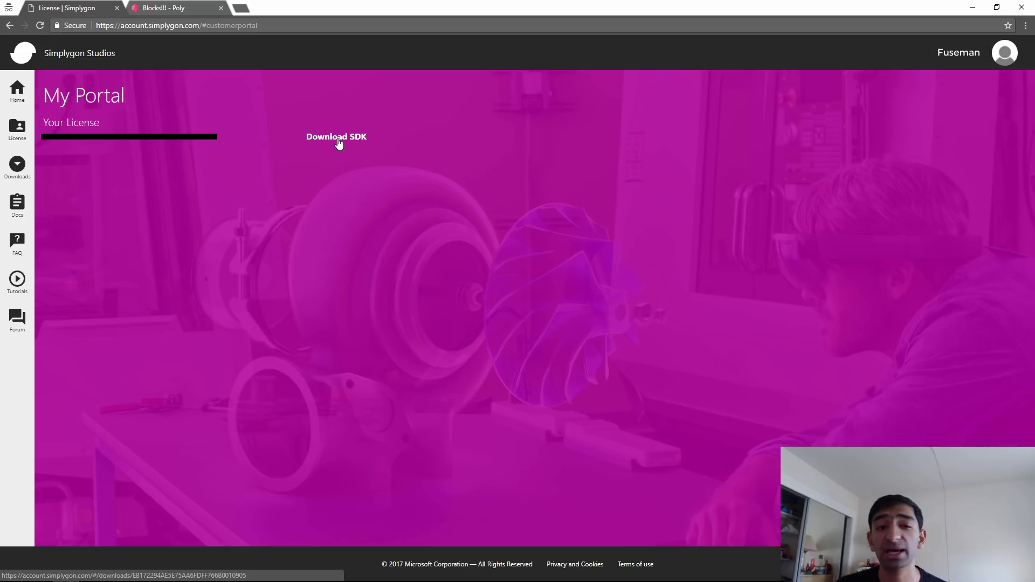
pyautogui.click(339, 141)
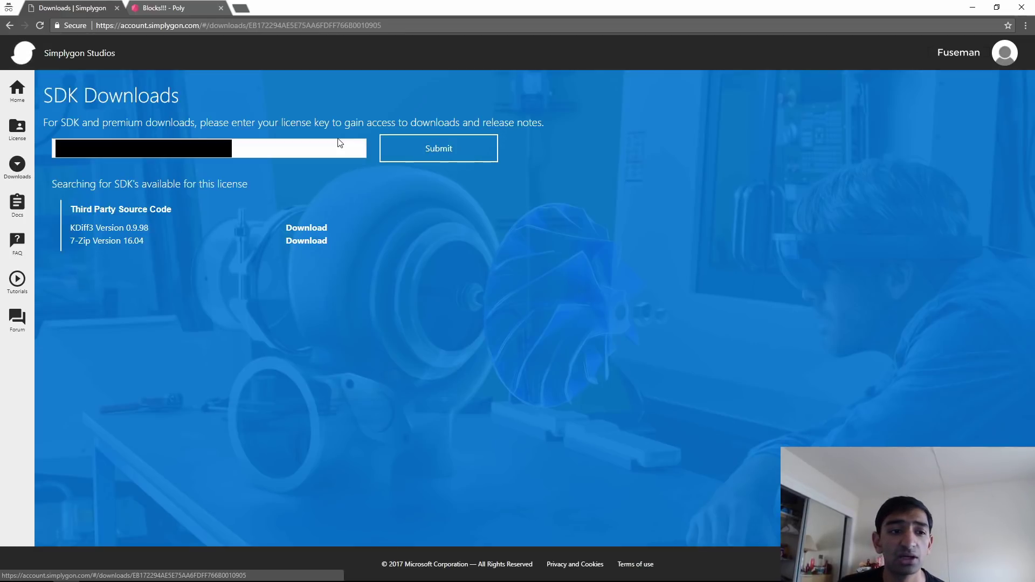
# Submit the license key to list the Unity 5.5 plugin and SDK 8.2.275.24668 downloads, then show the Simplygon folder
pyautogui.click(423, 153)
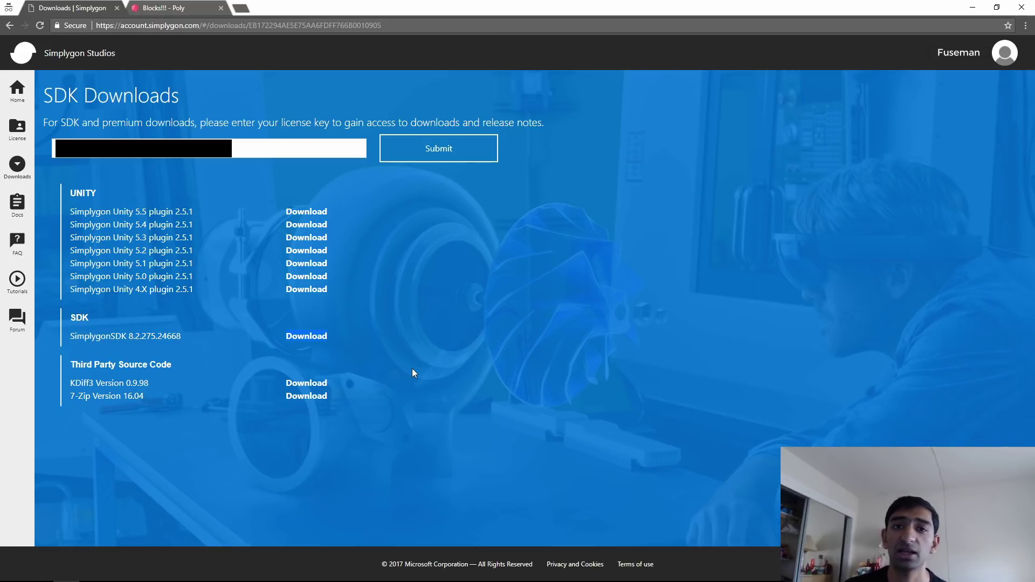
pyautogui.hotkey('alt', 'Tab')
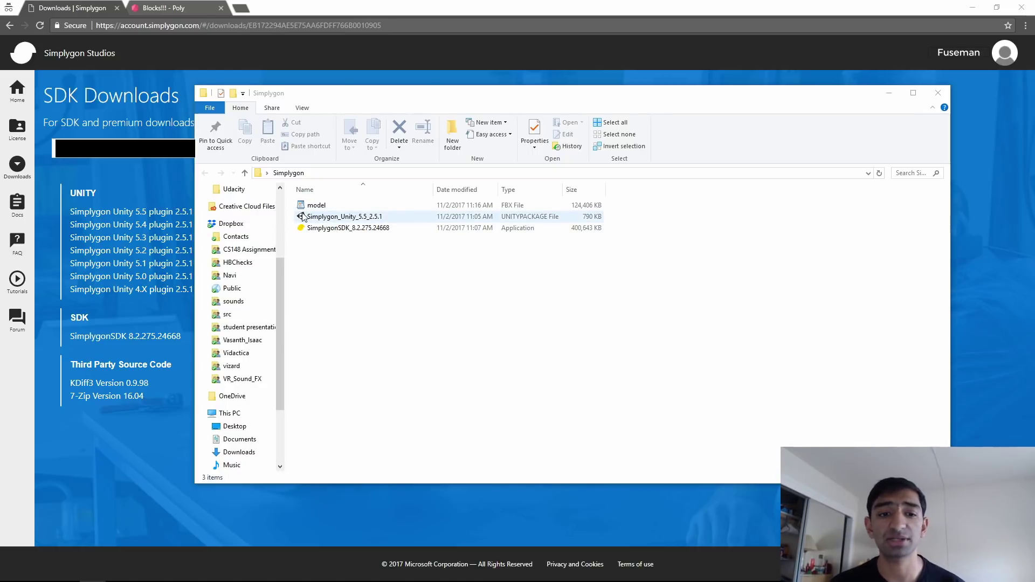
# Run the SimplygonSDK_8.2.275.24668 setup and install Simplygon SDK 8 with its default options
pyautogui.doubleClick(330, 229)
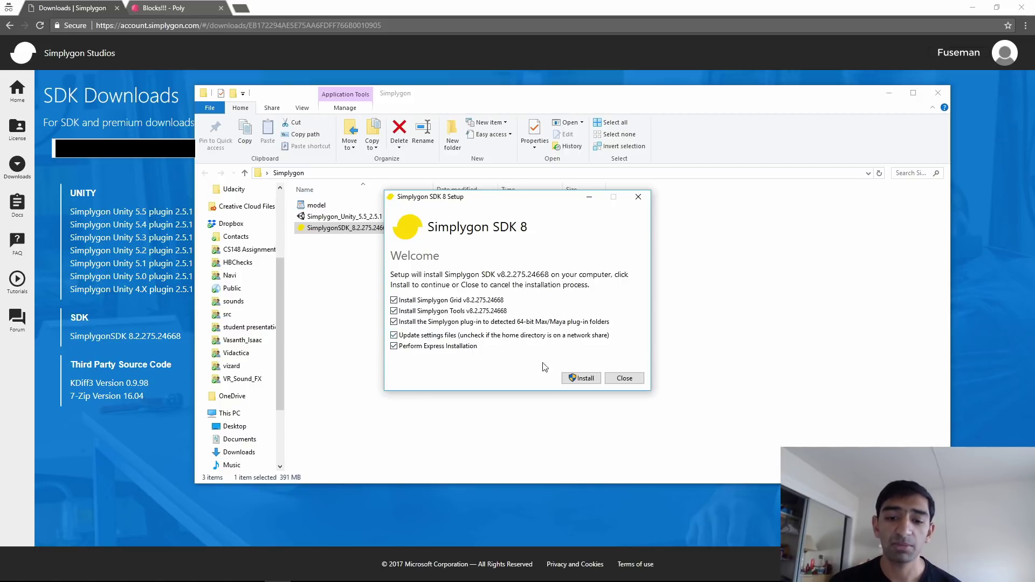
pyautogui.click(584, 379)
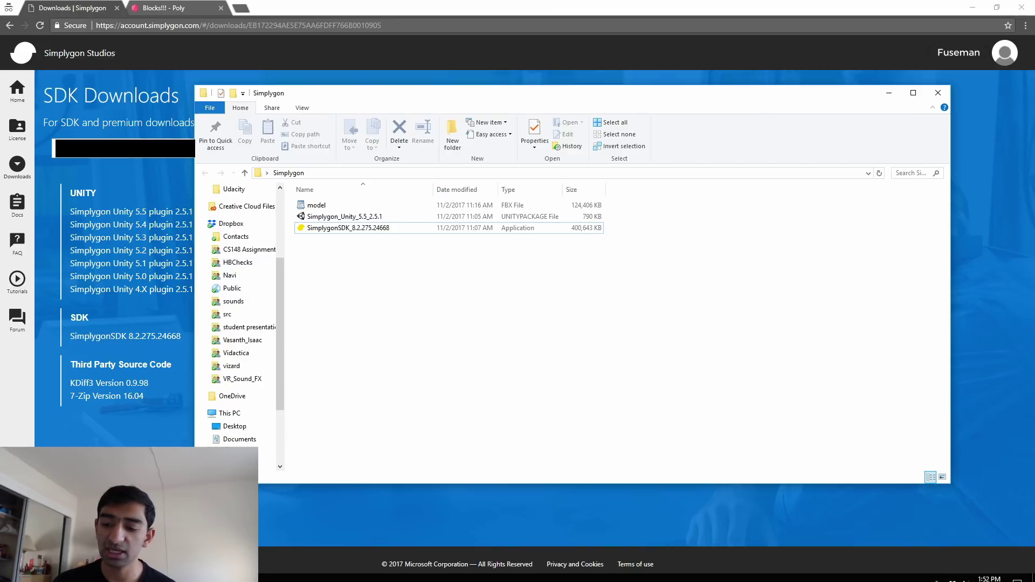
# Check that the Simplygon Processing Agent in the system tray is enabled and licensed, then switch to Unity
pyautogui.click(927, 572)
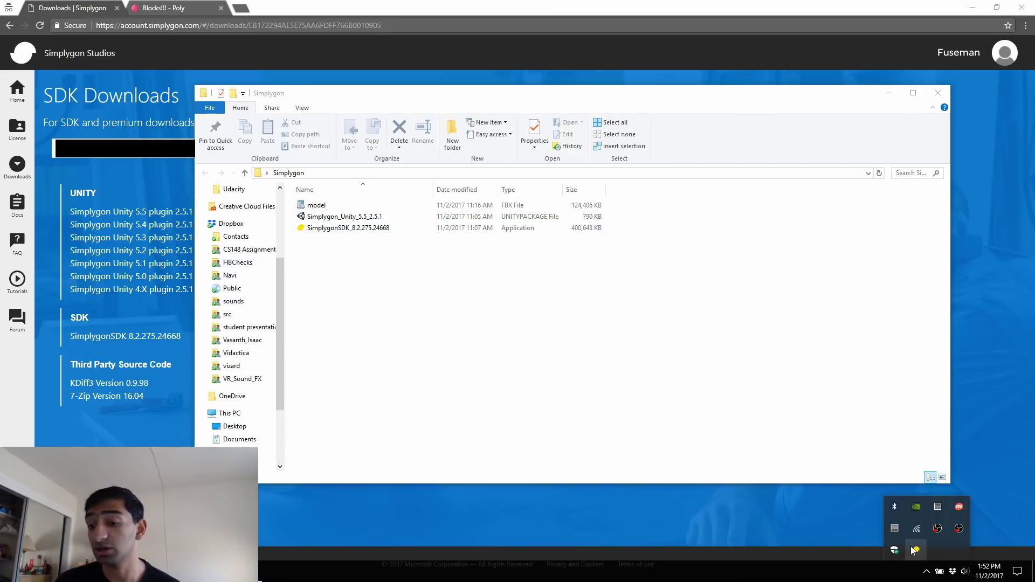
pyautogui.click(916, 551)
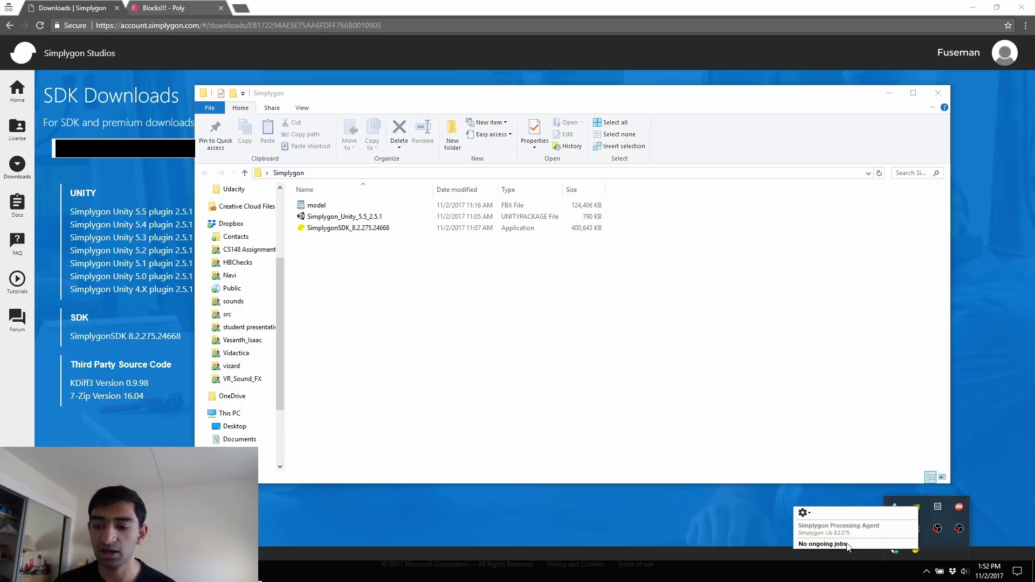
pyautogui.click(810, 513)
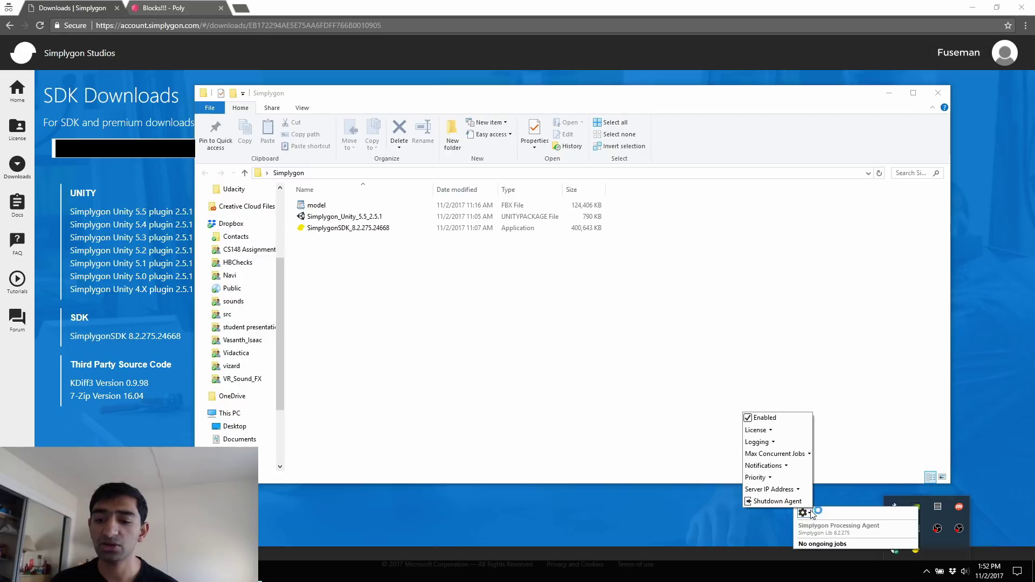
pyautogui.click(765, 435)
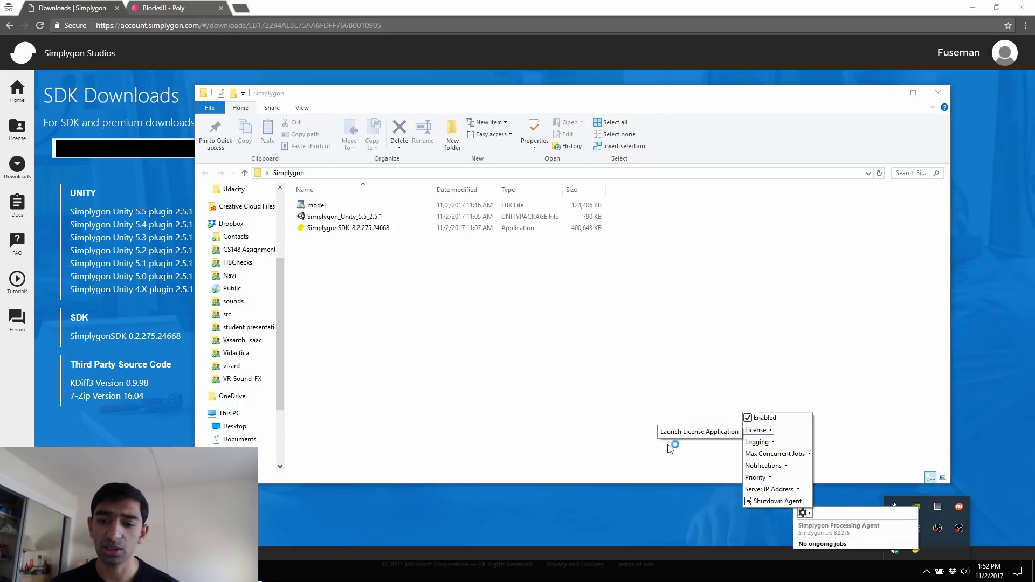
pyautogui.click(688, 431)
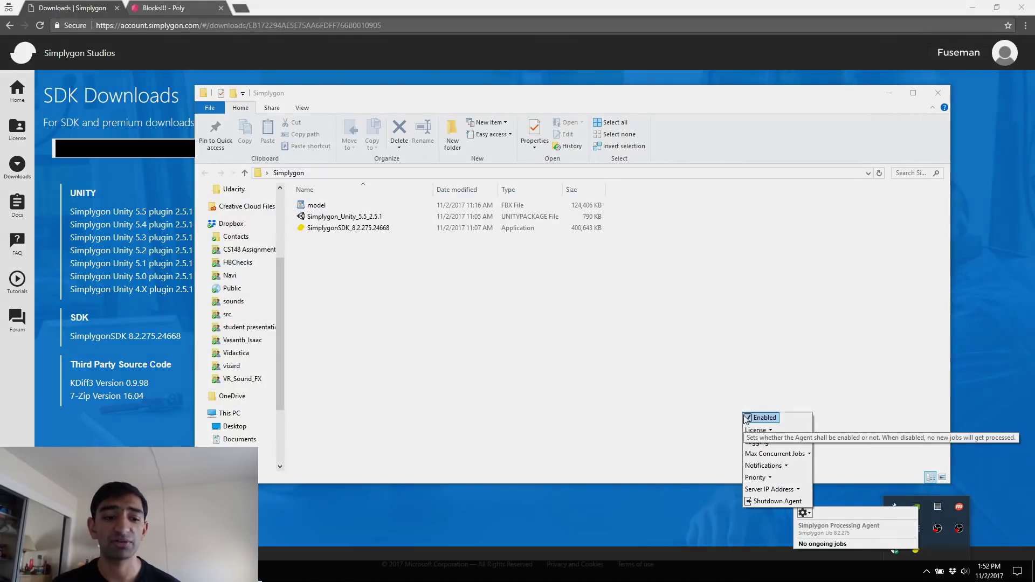
pyautogui.press('super+Tab')
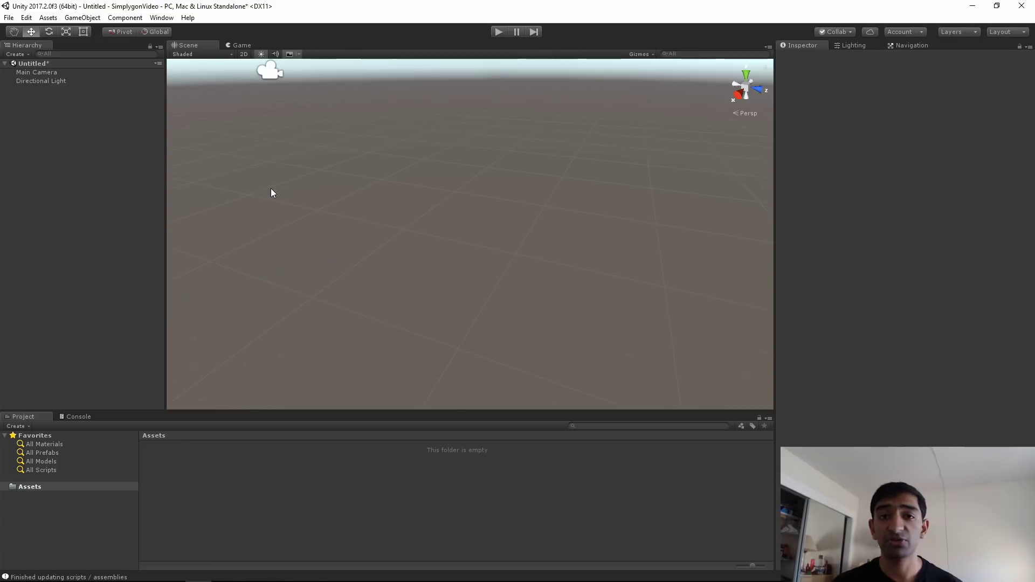
# Import the whole Simplygon_Unity_5_5_2.5.1 package into the Unity project's Assets
pyautogui.hotkey('alt', 'Tab')
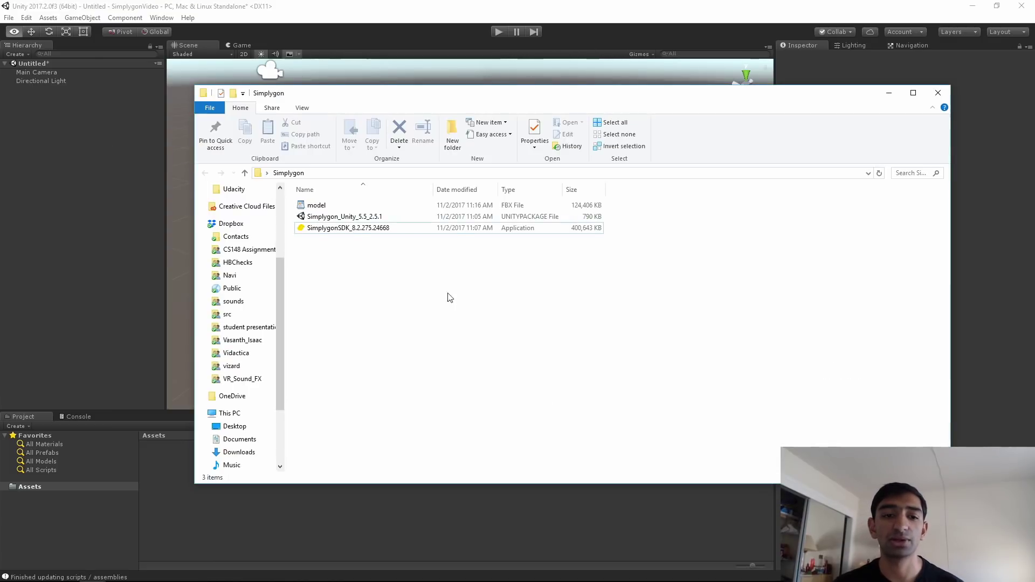
pyautogui.moveTo(334, 218); pyautogui.dragTo(226, 509)
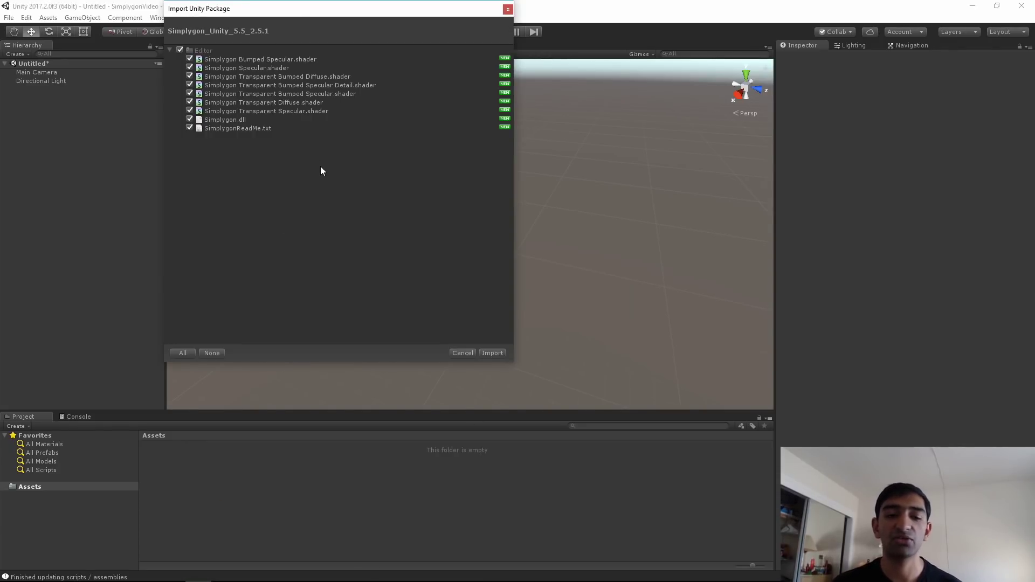
pyautogui.click(503, 356)
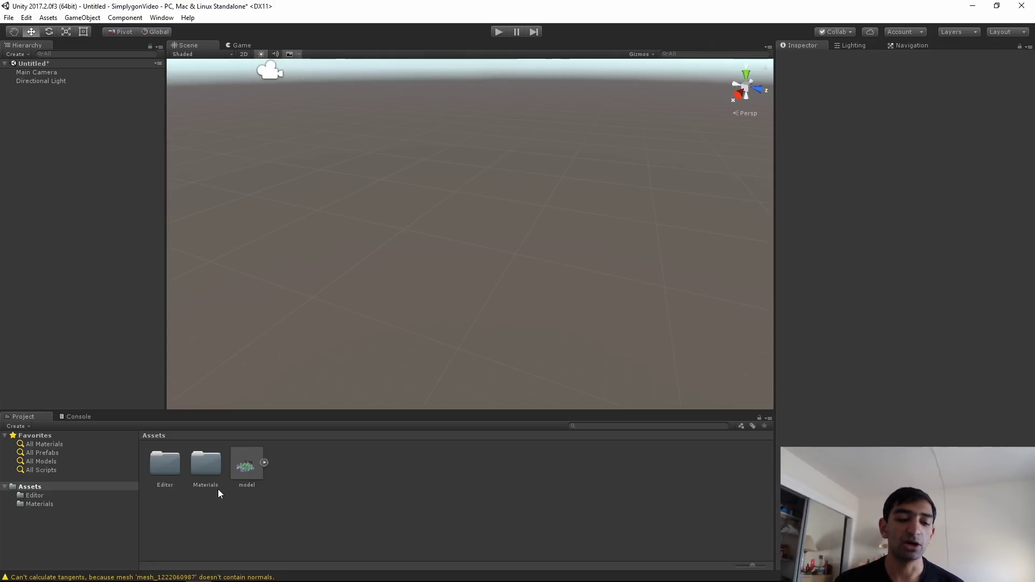
# Place the forest model in the scene and frame it in view
pyautogui.click(250, 468)
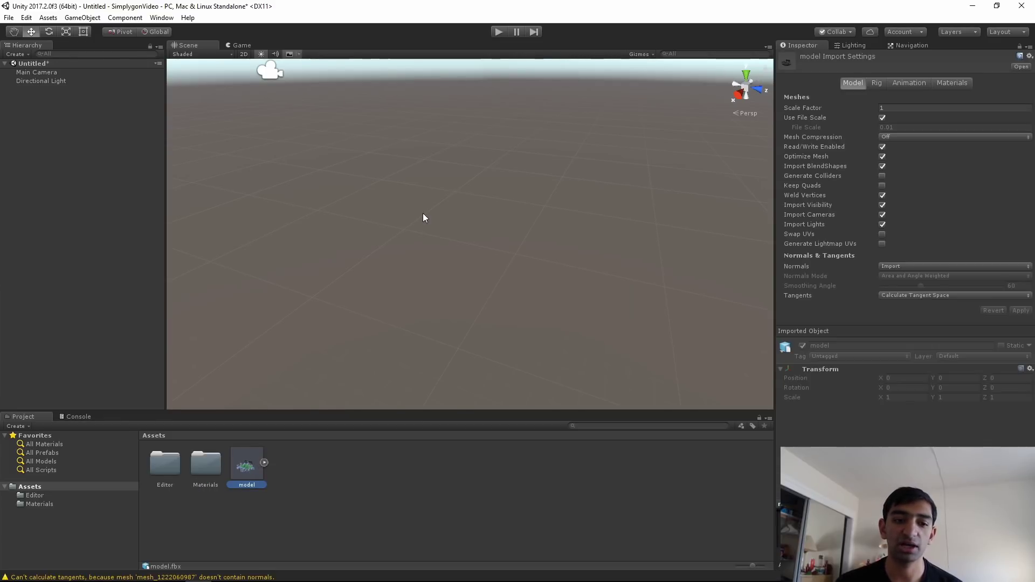
pyautogui.moveTo(244, 467); pyautogui.dragTo(379, 258)
pyautogui.press('f')
pyautogui.click(566, 224)
pyautogui.scroll(3, 564, 216)
pyautogui.keyDown('alt'); pyautogui.moveTo(564, 215); pyautogui.dragTo(485, 210); pyautogui.keyUp('alt')
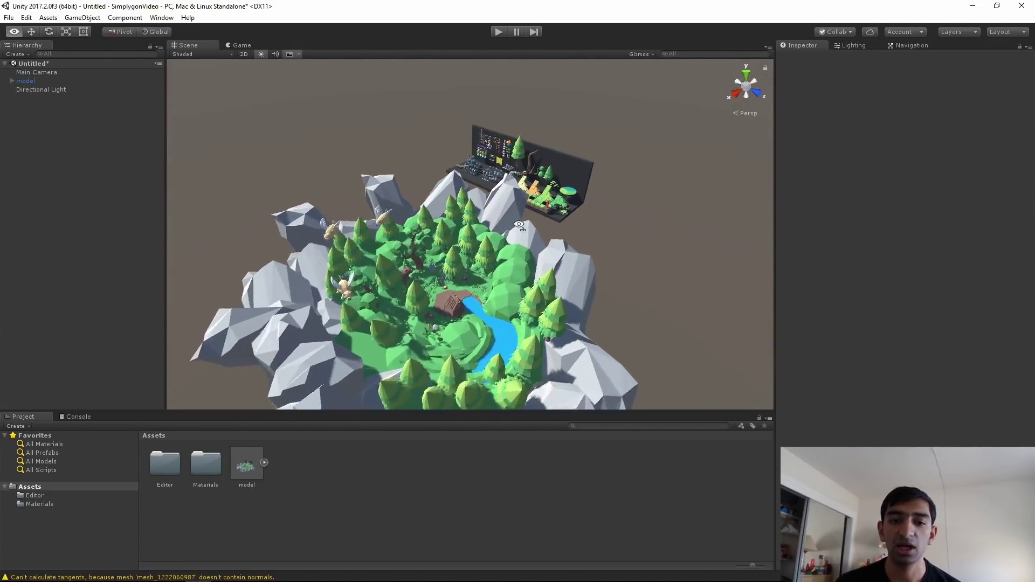
pyautogui.scroll(3, 521, 198)
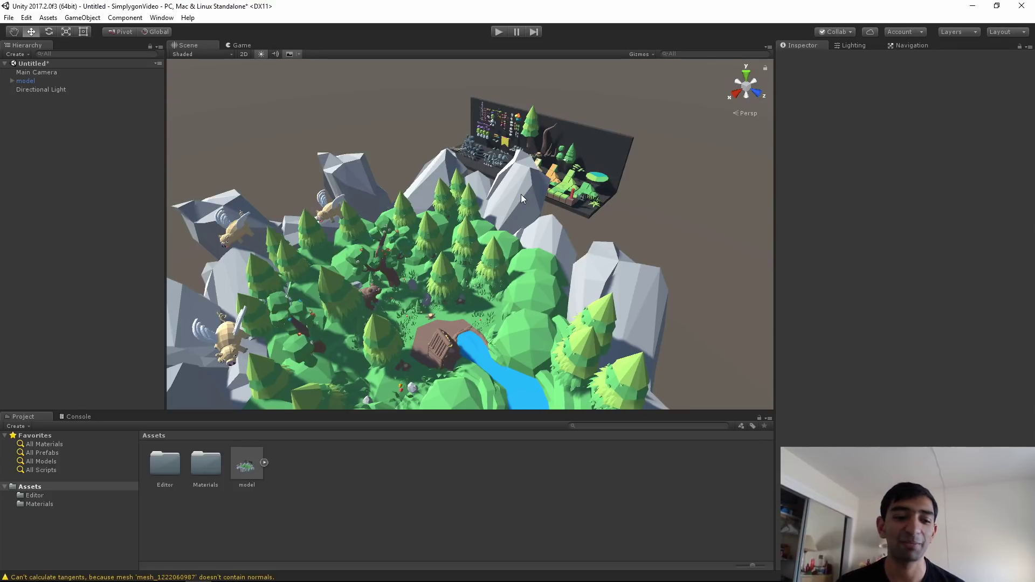
# Browse the Materials folder, inspect material_0, then view the Simplygon scripts in Editor
pyautogui.click(205, 465)
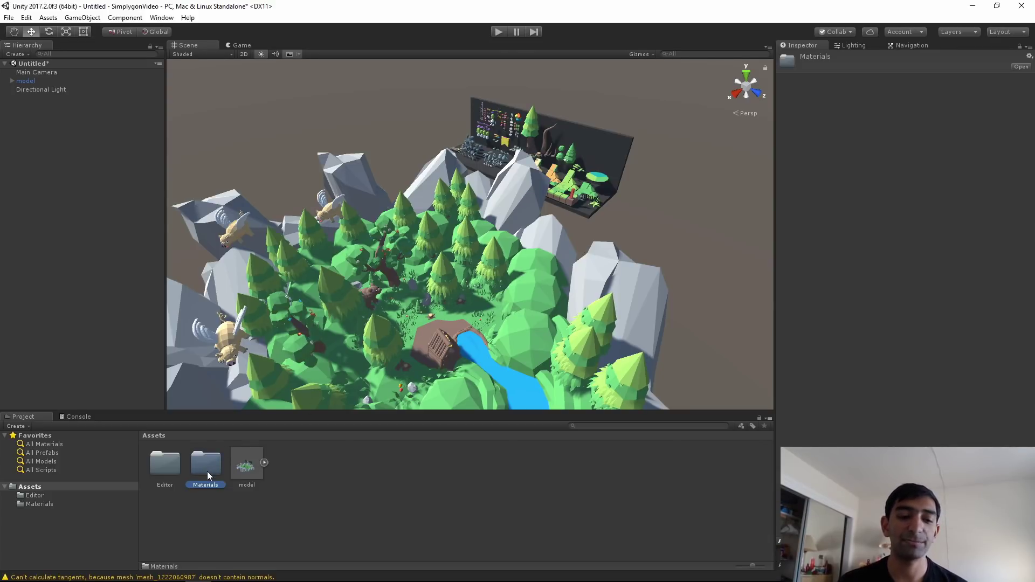
pyautogui.doubleClick(207, 471)
pyautogui.click(168, 468)
pyautogui.scroll(-5, 266, 483)
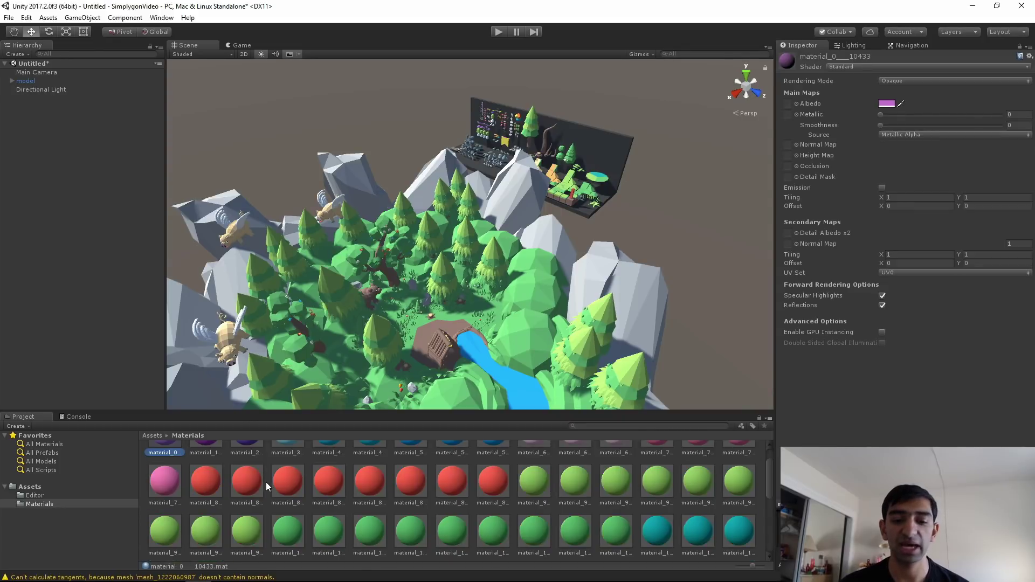
pyautogui.scroll(5, 597, 503)
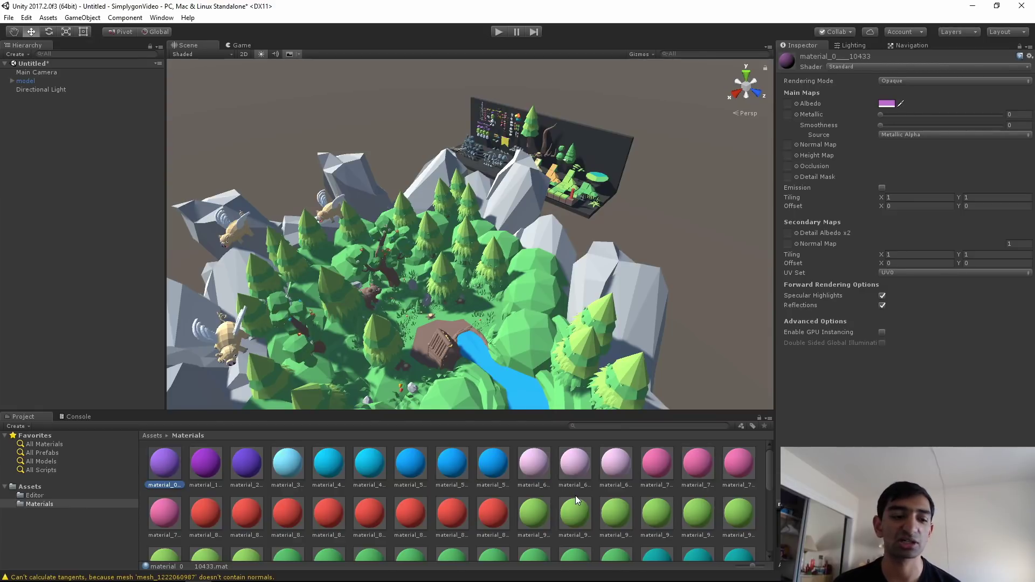
pyautogui.click(37, 495)
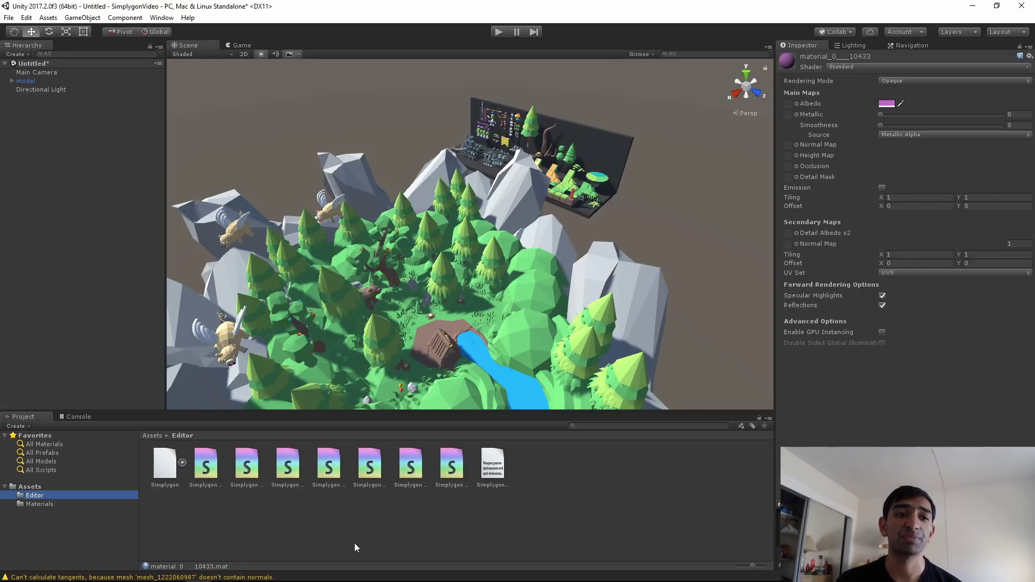
# Open the Simplygon window and log in to the local 127.0.0.1:55001 server, staying logged in
pyautogui.click(164, 18)
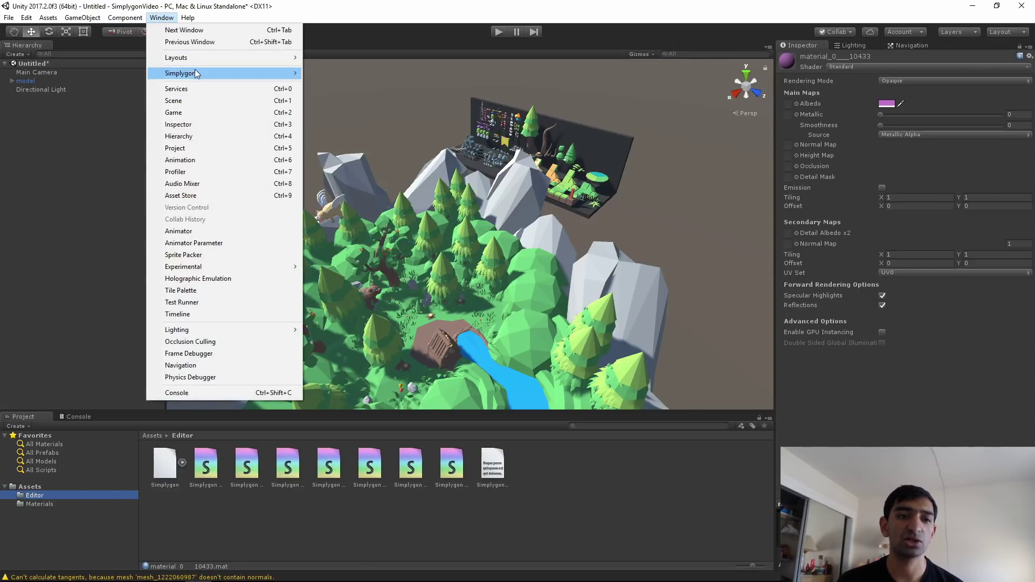
pyautogui.moveTo(198, 75)
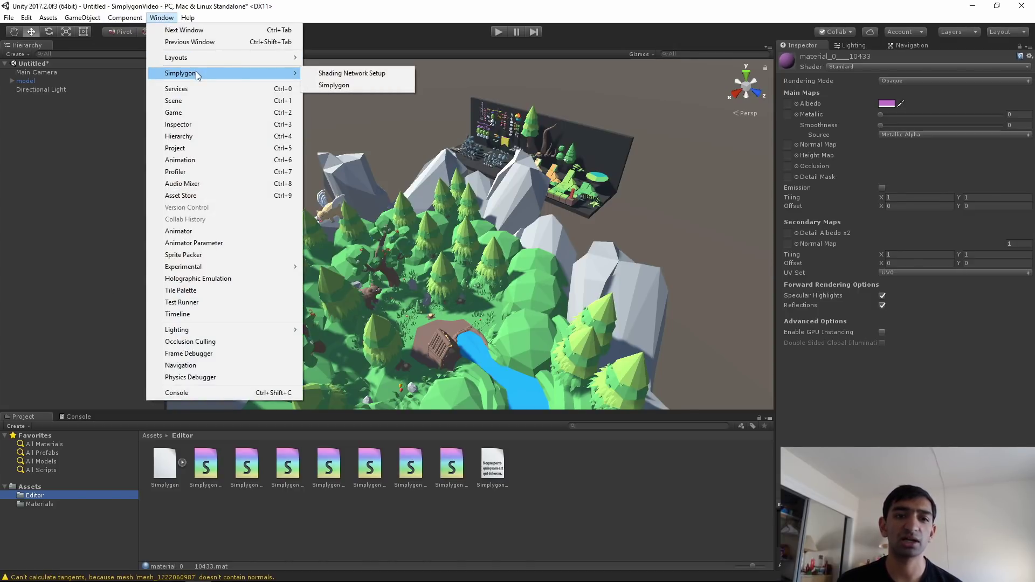
pyautogui.click(366, 85)
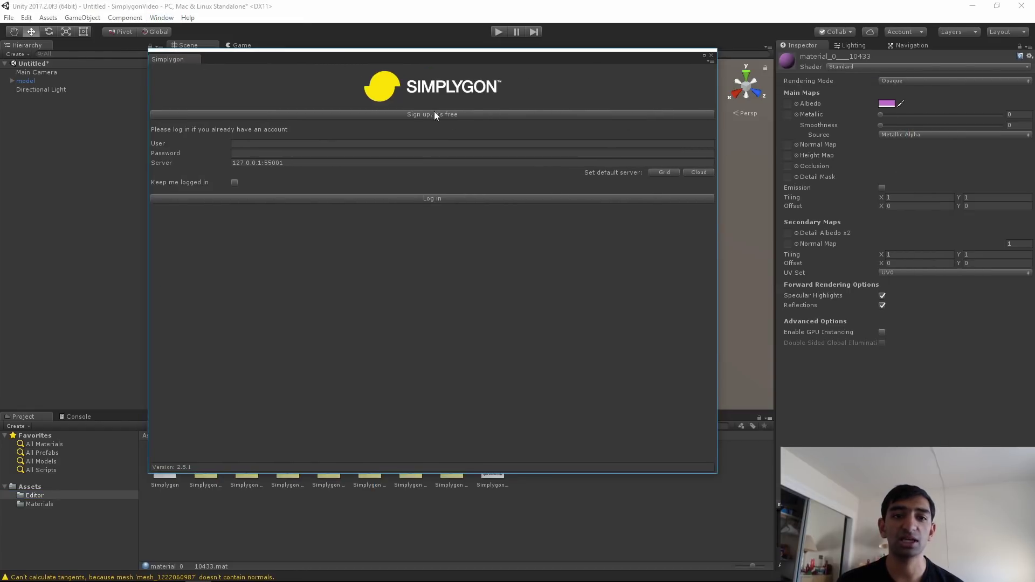
pyautogui.moveTo(311, 63); pyautogui.dragTo(362, 76)
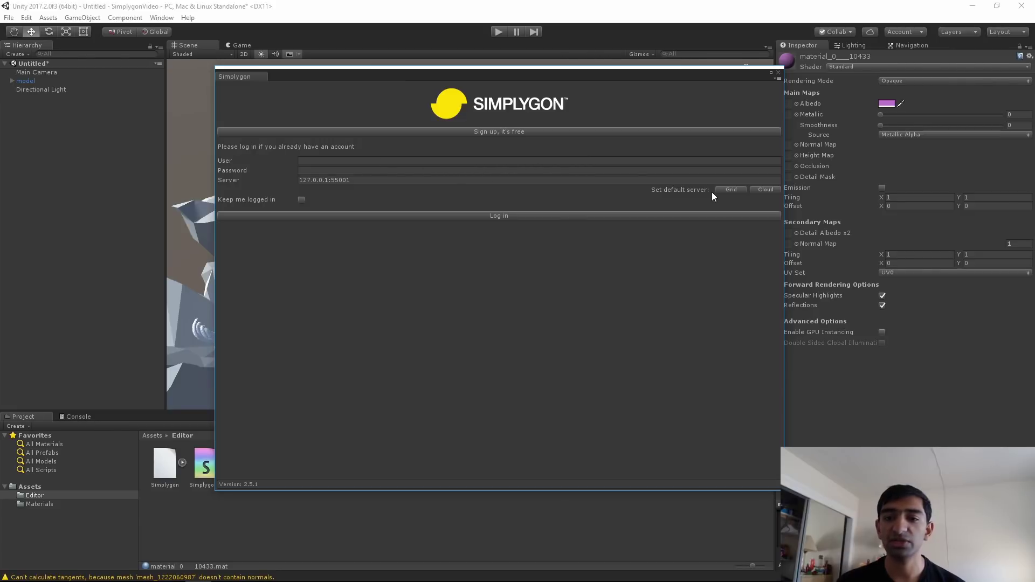
pyautogui.click(729, 190)
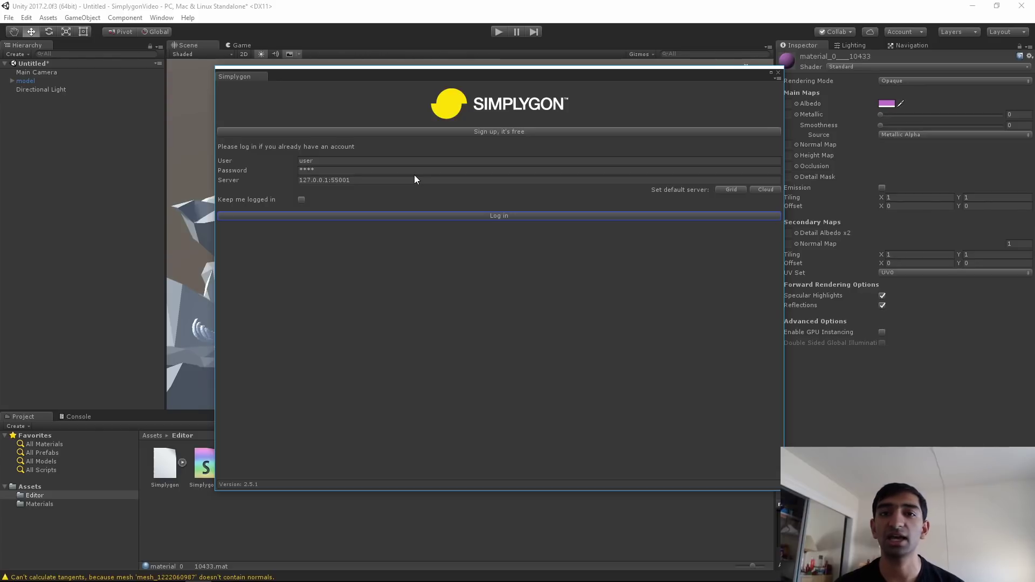
pyautogui.click(302, 200)
pyautogui.click(415, 217)
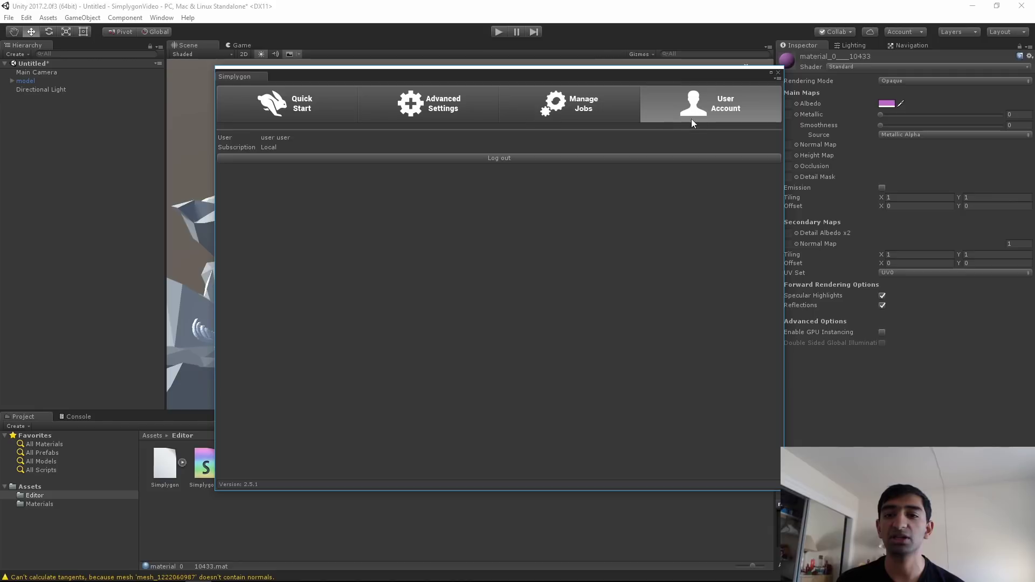
# Look over the Manage Jobs and Advanced Settings pages, then return to Quick Start's 50% reduction
pyautogui.click(617, 110)
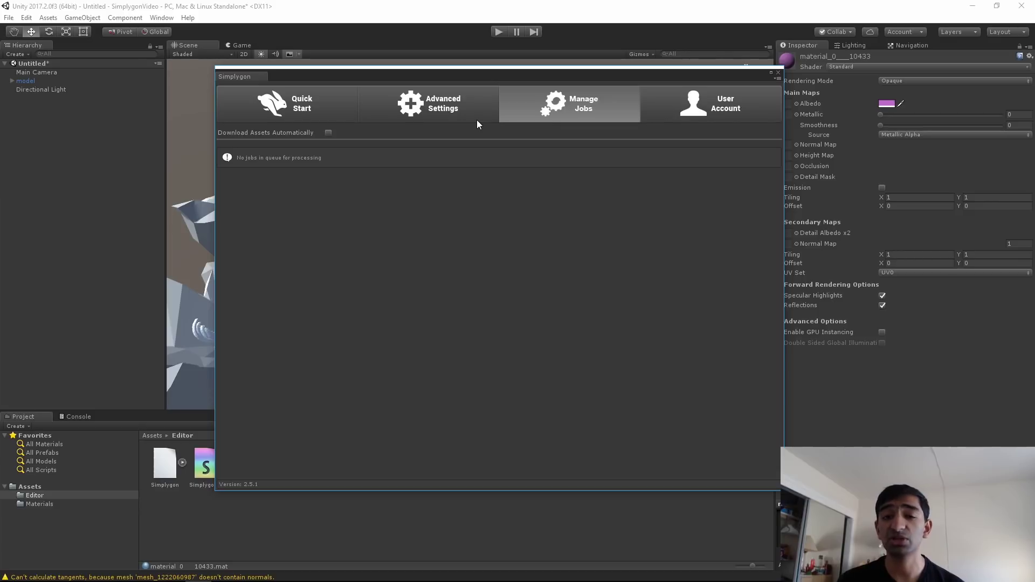
pyautogui.click(457, 111)
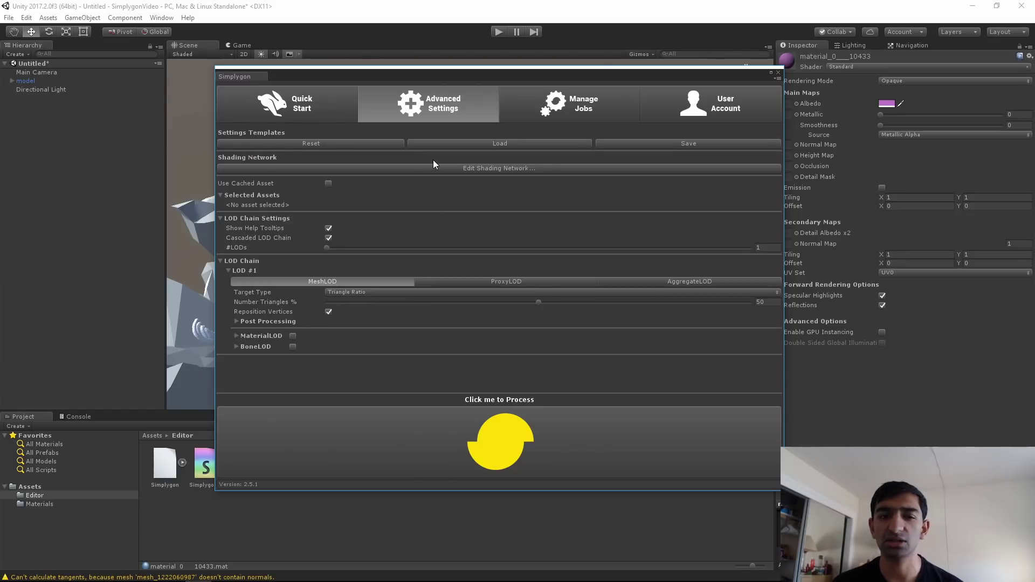
pyautogui.click(310, 108)
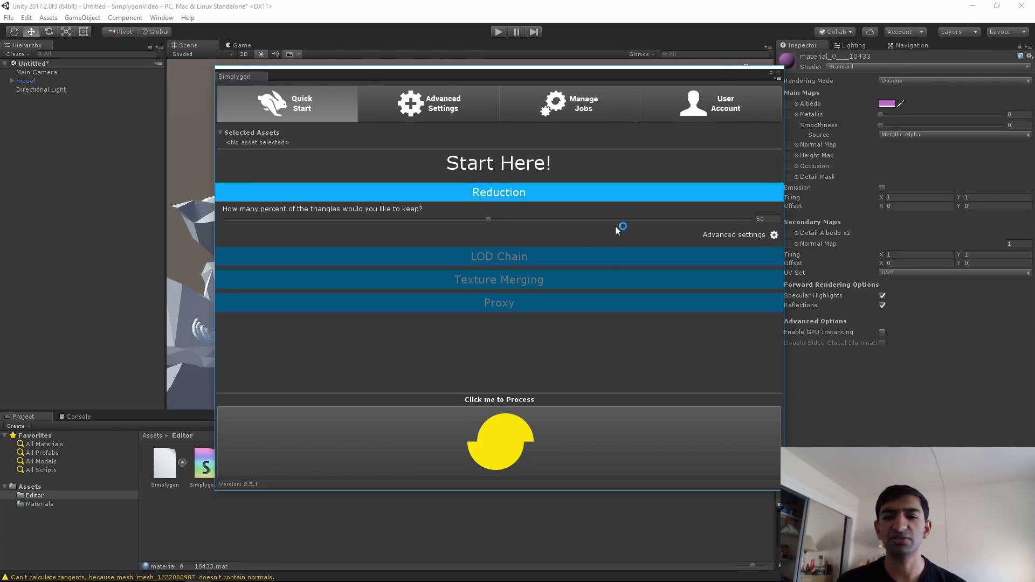
# Adjust the triangle-keep slider and expand LOD Chain, showing 1 LOD at a 50% ratio
pyautogui.click(483, 219)
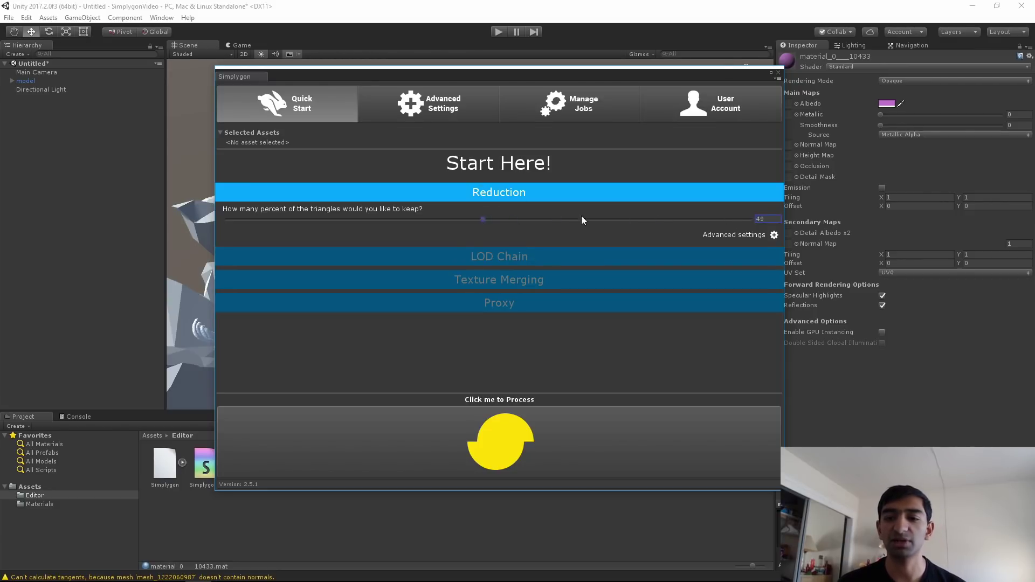
pyautogui.click(523, 260)
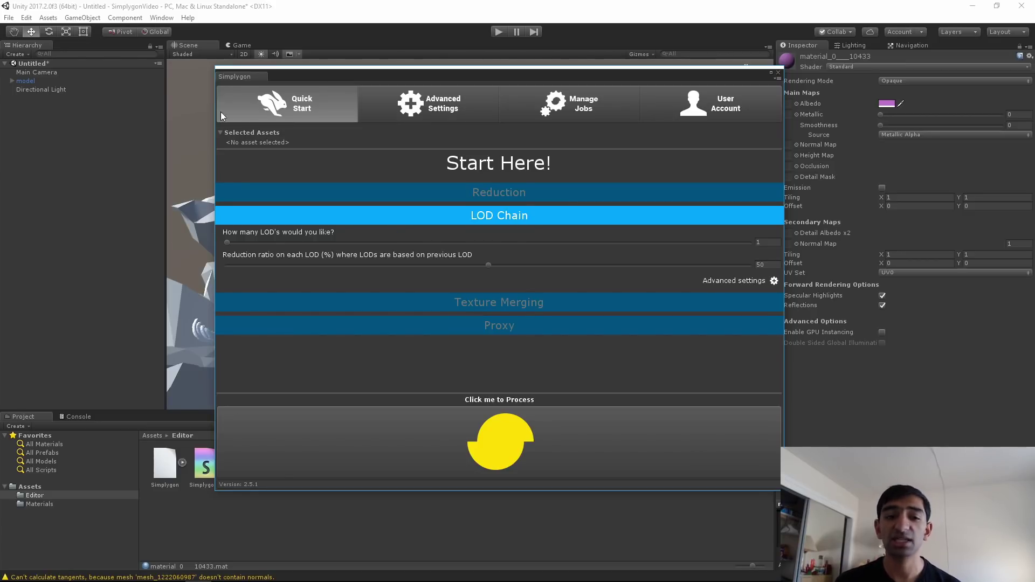
# Show the Texture Merging and Proxy options and select the 173084-triangle forest model asset
pyautogui.click(499, 307)
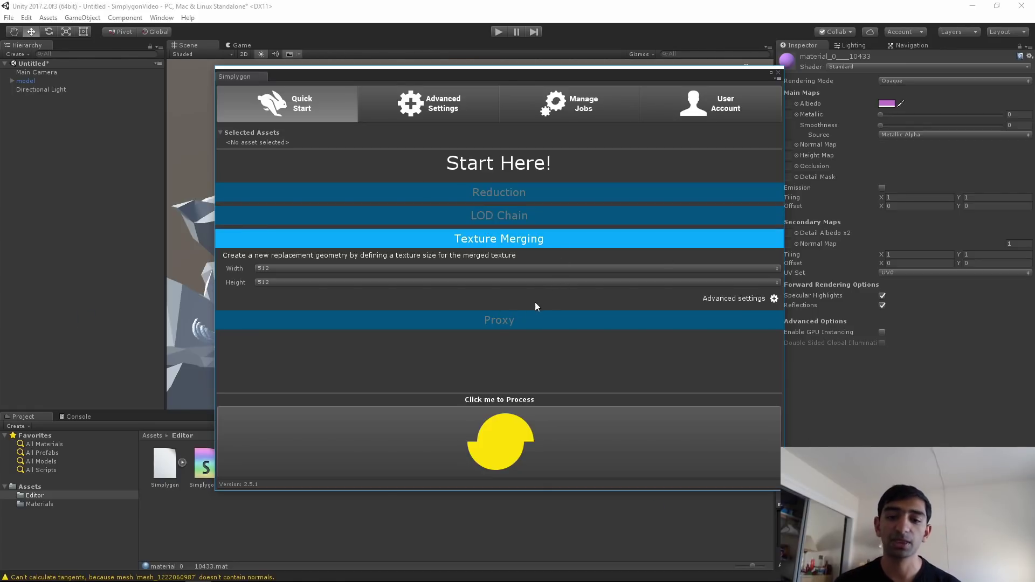
pyautogui.click(515, 314)
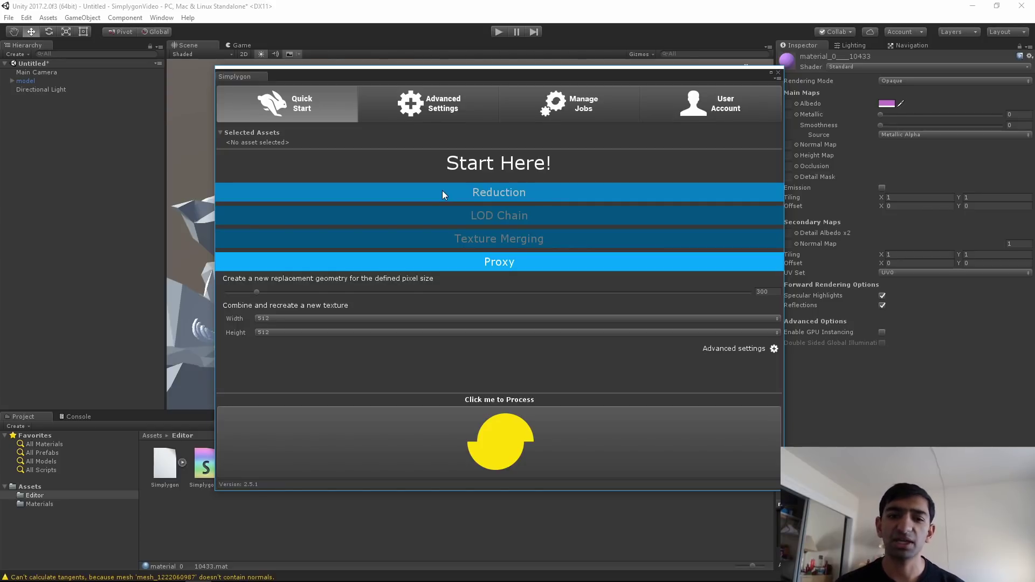
pyautogui.moveTo(424, 77); pyautogui.dragTo(552, 56)
pyautogui.click(38, 487)
pyautogui.click(248, 466)
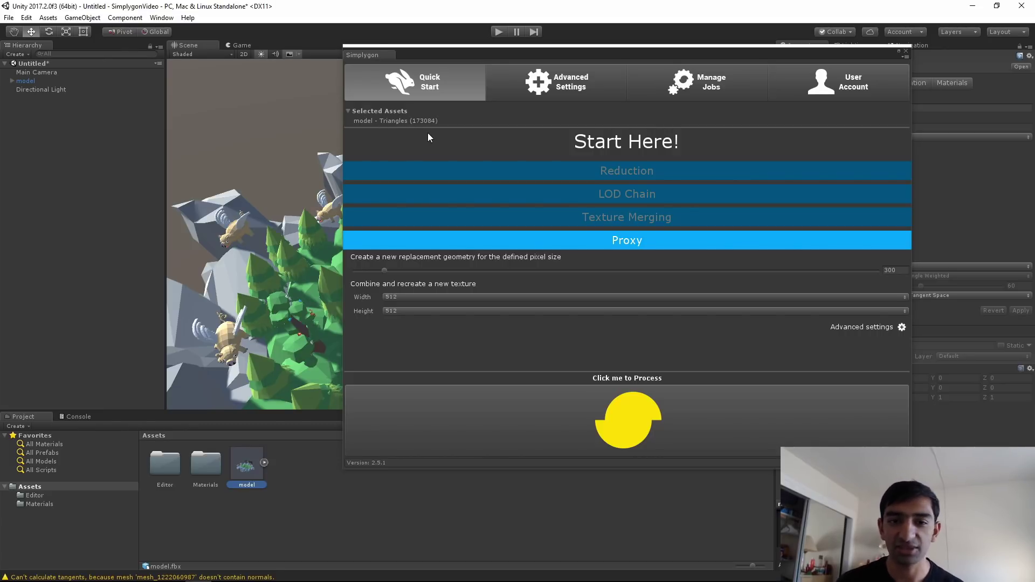
# Expand the Reduction options, keeping the 50% triangle reduction for processing
pyautogui.click(538, 180)
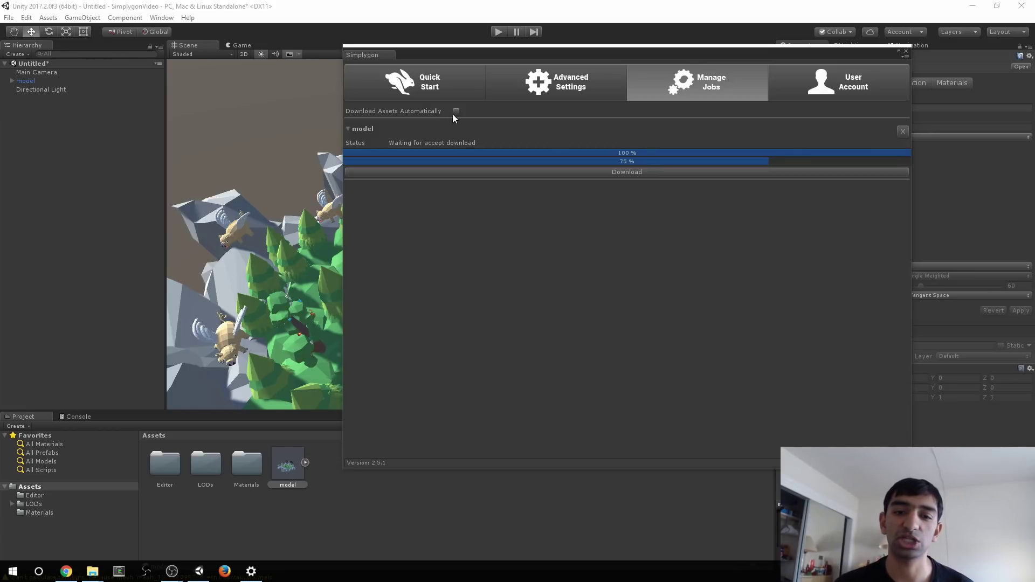
# Download the processed model into a new LODs folder and close the Simplygon window
pyautogui.click(615, 172)
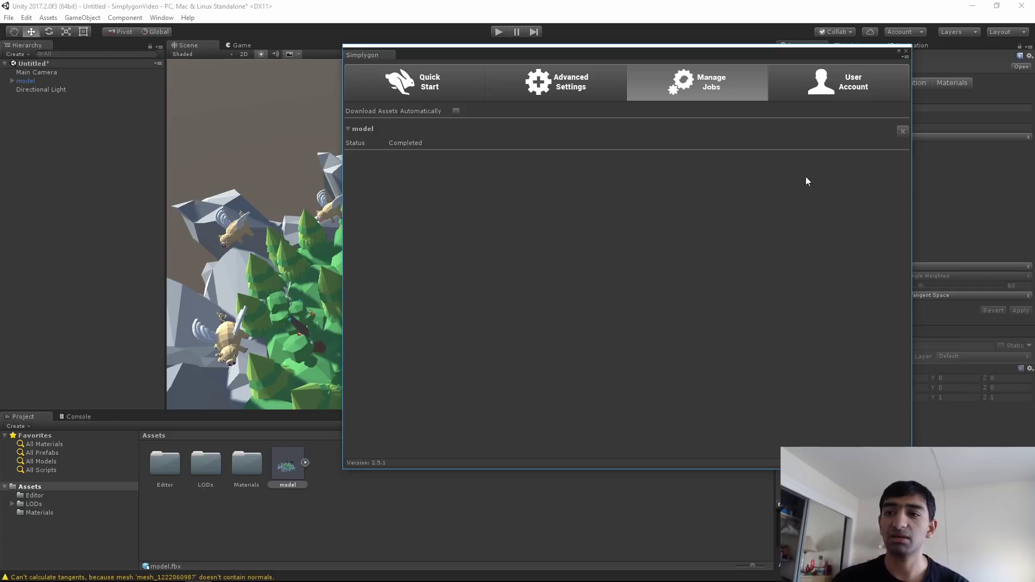
pyautogui.click(906, 52)
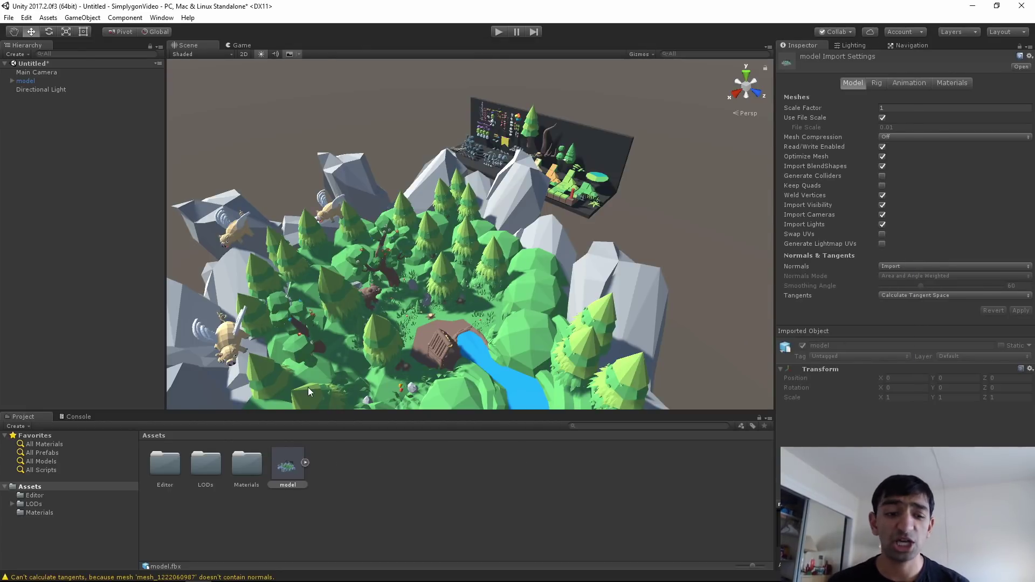
# Browse into LODs > PendingLODs > the job subfolder and select the model_LOD1 prefab
pyautogui.doubleClick(196, 465)
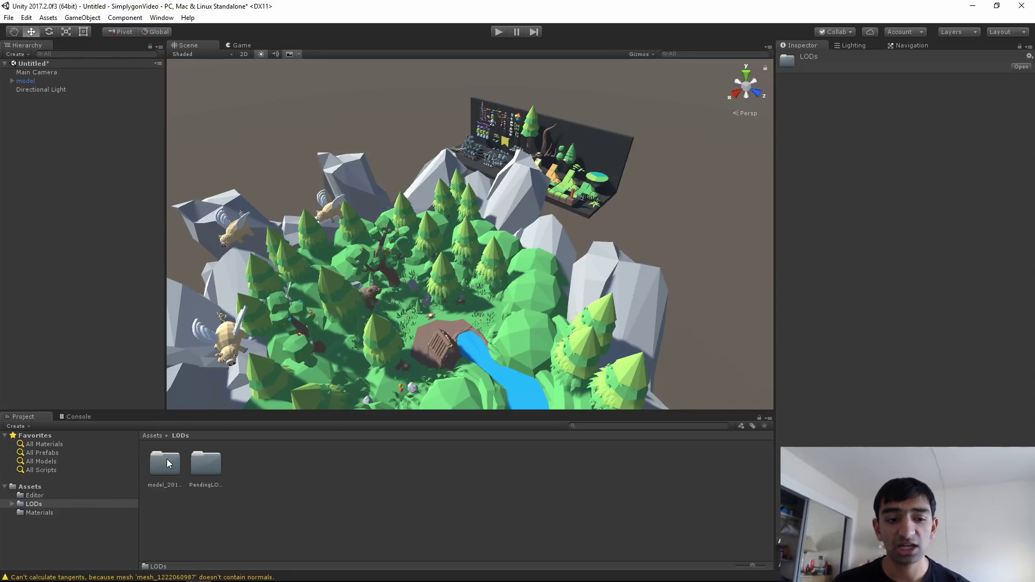
pyautogui.doubleClick(216, 465)
pyautogui.doubleClick(166, 467)
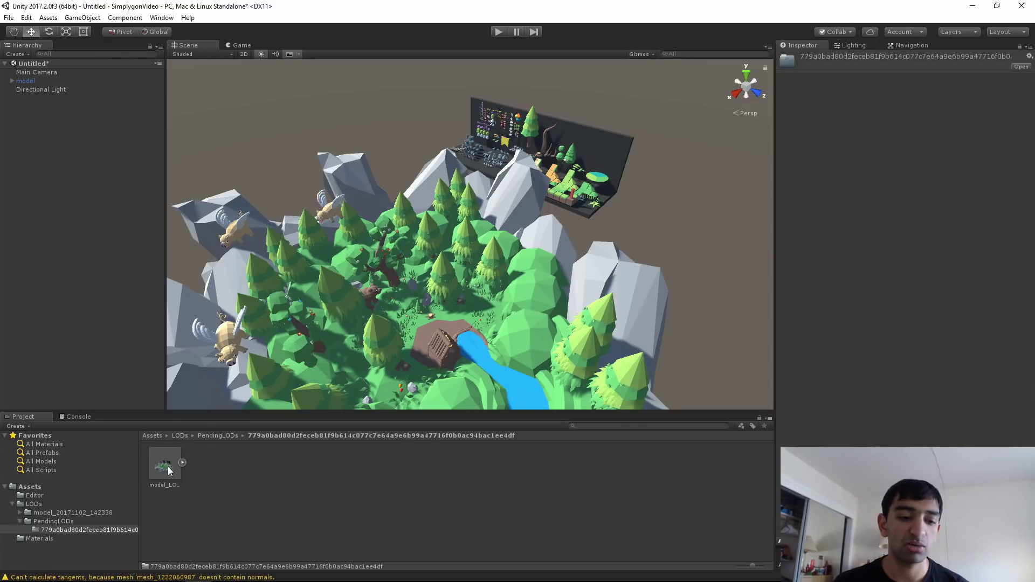
pyautogui.click(164, 467)
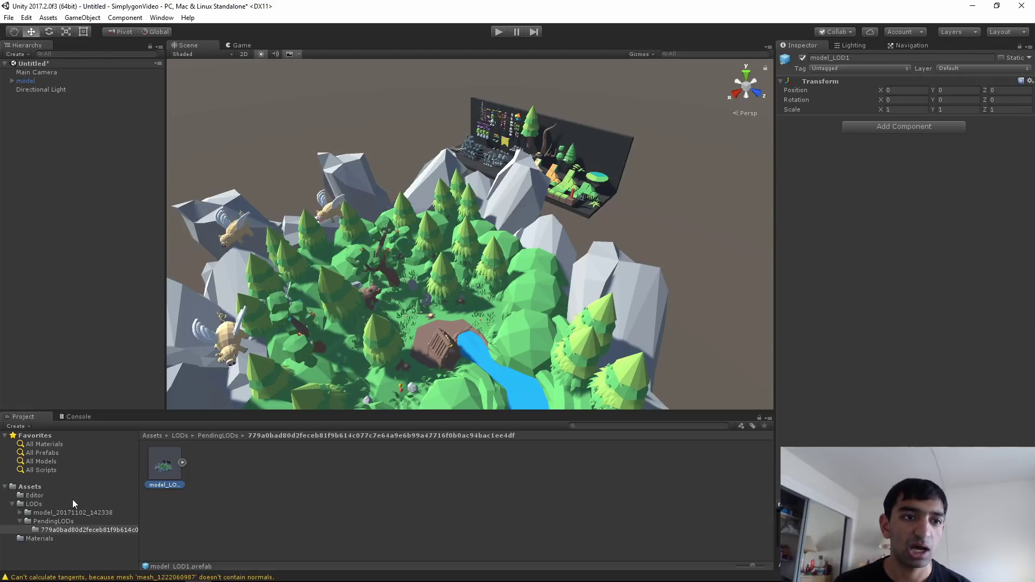
pyautogui.click(161, 17)
# Reopen Simplygon and expand the model_20171102_142338 folder in the Project panel
pyautogui.moveTo(184, 77)
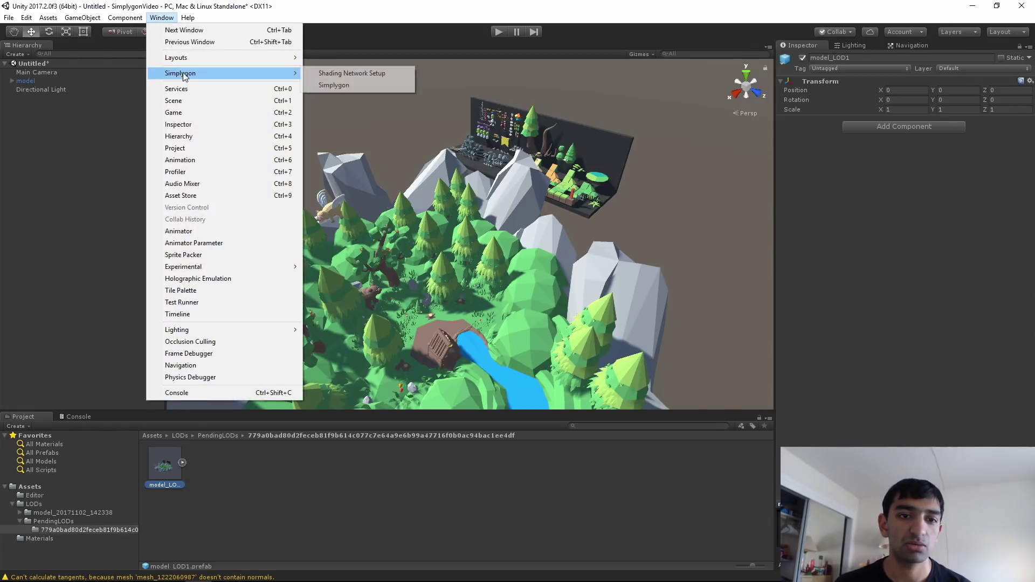
pyautogui.click(334, 85)
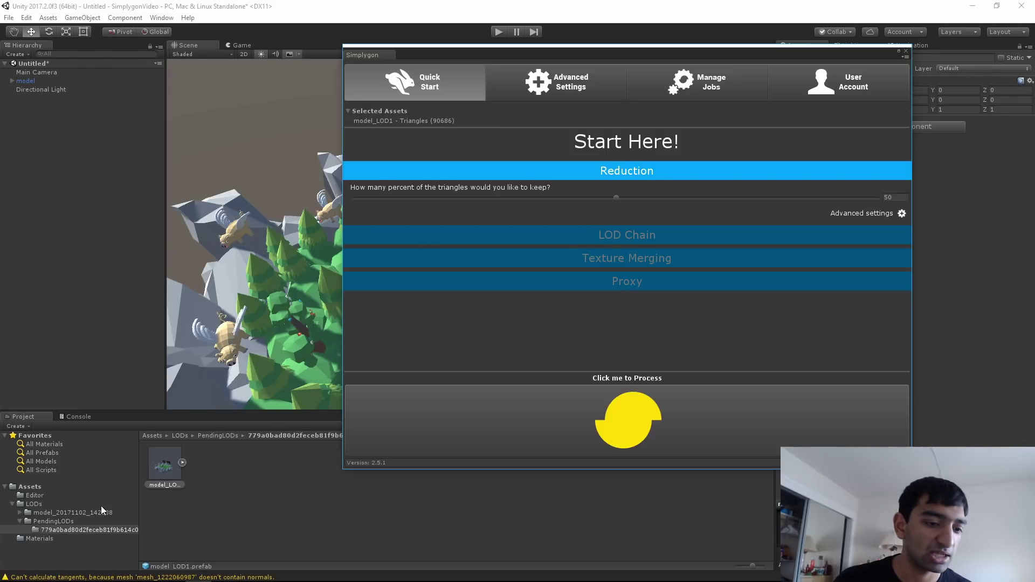
pyautogui.click(70, 512)
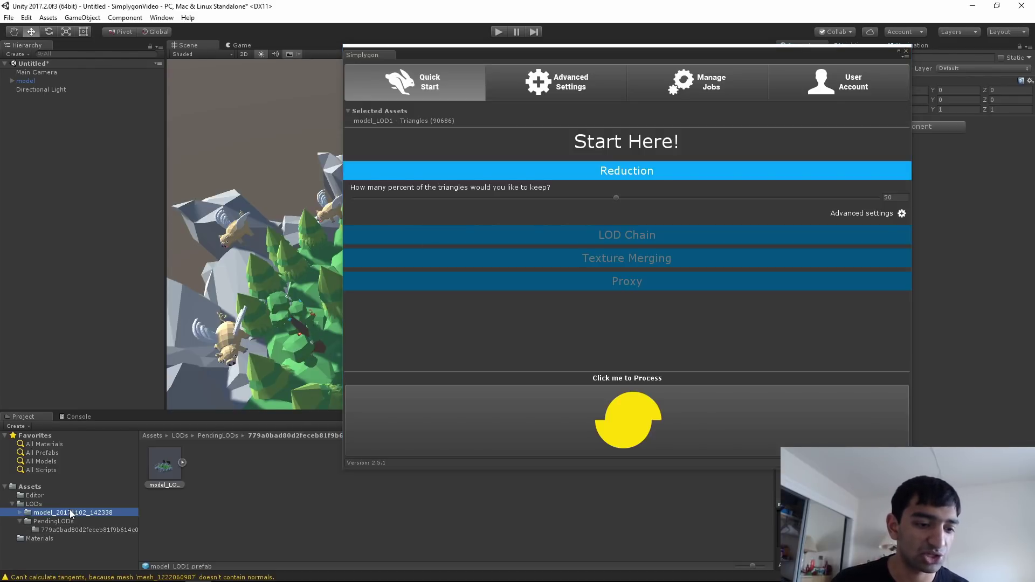
pyautogui.click(20, 513)
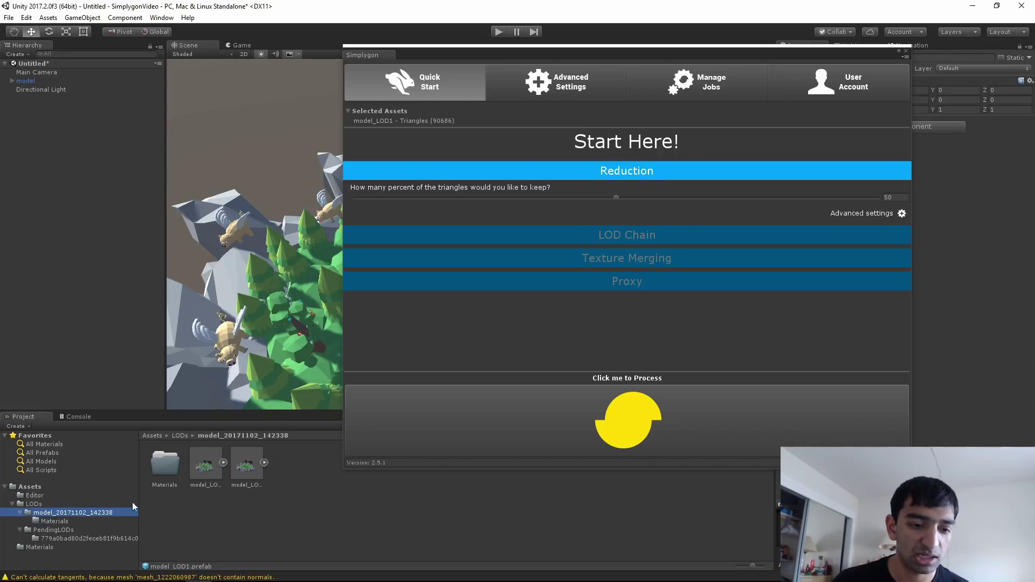
# Check the LOD prefabs, including model_LOD1 and model_LODGroup, at 90686 triangles, then close Simplygon
pyautogui.click(192, 473)
pyautogui.click(189, 453)
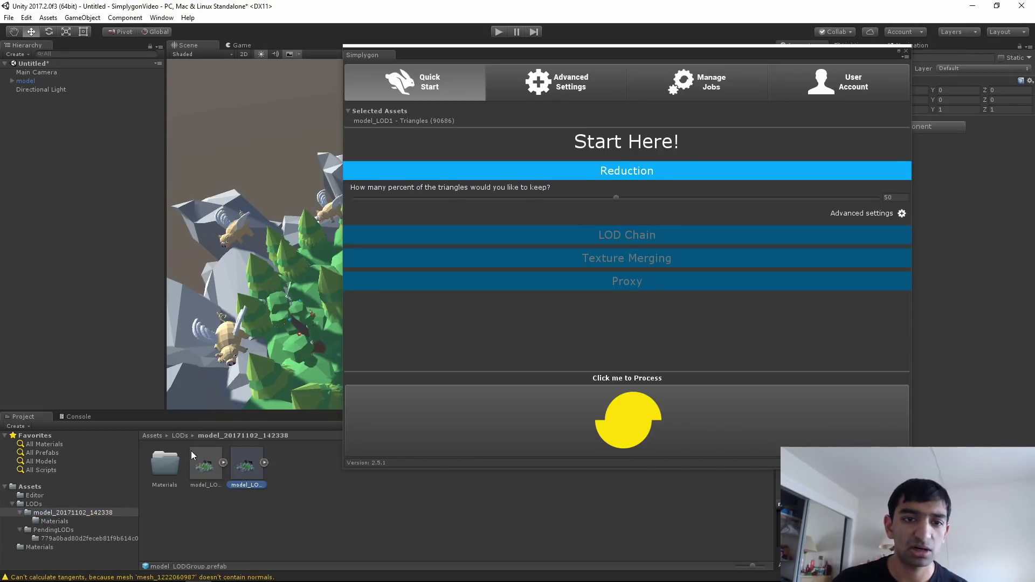
pyautogui.click(204, 461)
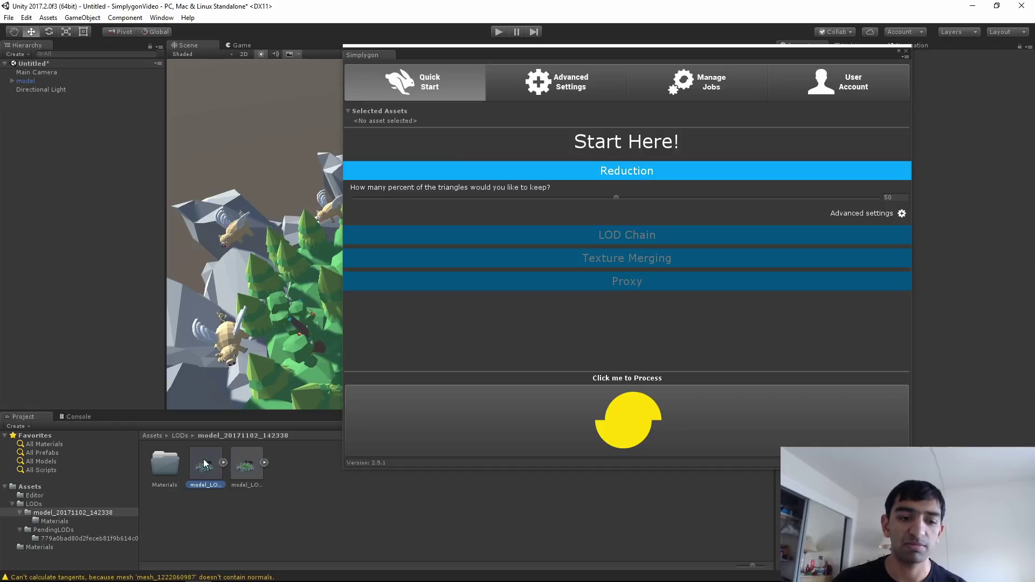
pyautogui.click(246, 464)
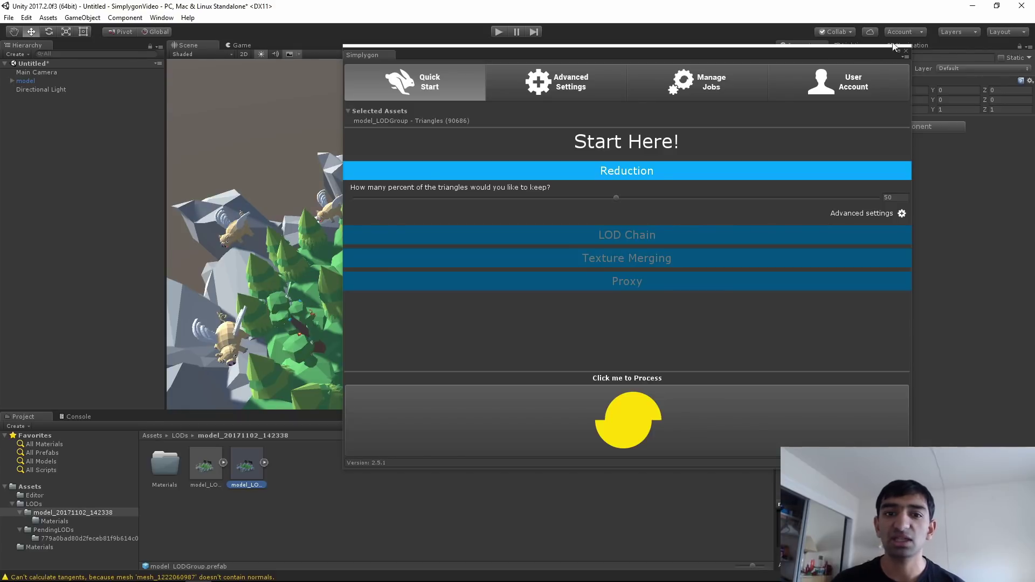
pyautogui.click(907, 49)
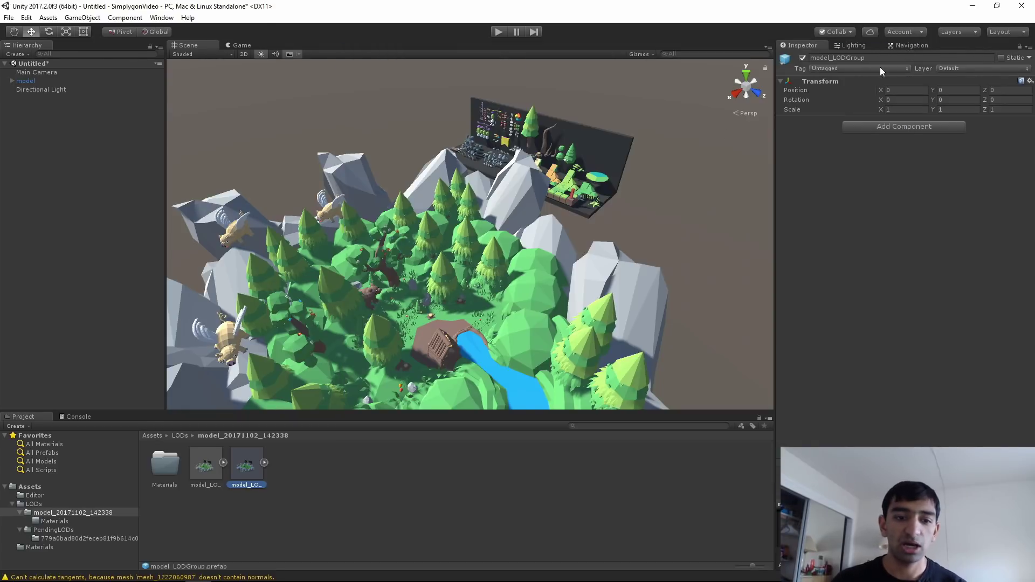
# Place the model_LOD1 prefab in the scene beside the original forest model
pyautogui.keyDown('alt'); pyautogui.moveTo(390, 364); pyautogui.dragTo(526, 237); pyautogui.keyUp('alt')
pyautogui.keyDown('alt'); pyautogui.moveTo(557, 180); pyautogui.dragTo(378, 345); pyautogui.keyUp('alt')
pyautogui.moveTo(208, 471); pyautogui.dragTo(494, 138)
pyautogui.scroll(5, 467, 127)
pyautogui.scroll(-3, 449, 128)
pyautogui.scroll(5, 494, 138)
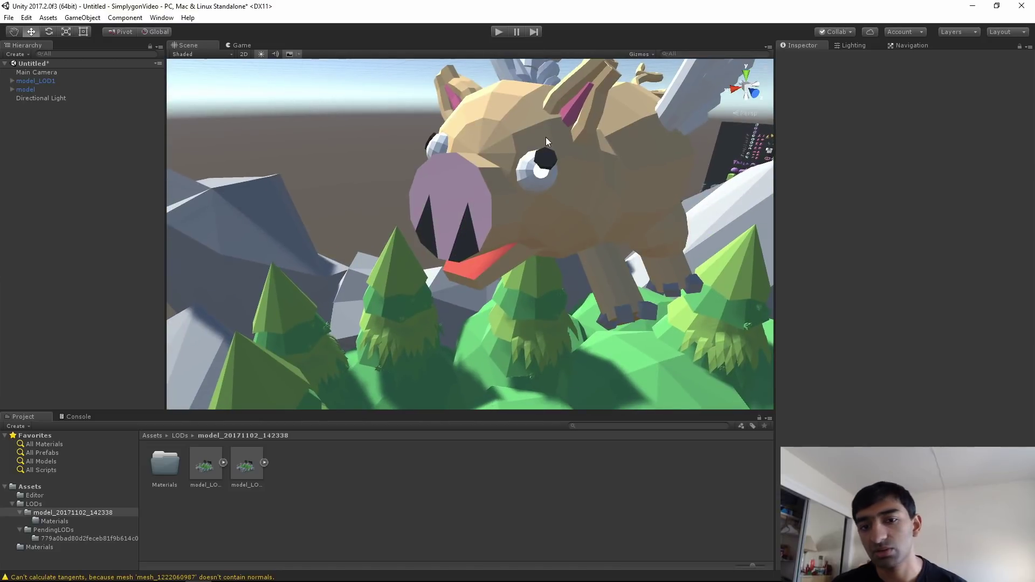
pyautogui.scroll(-10, 600, 219)
# Select the placed model_LOD1 island and orbit out to view it beside the original forest
pyautogui.keyDown('alt'); pyautogui.moveTo(600, 219); pyautogui.dragTo(507, 178); pyautogui.keyUp('alt')
pyautogui.scroll(-5, 543, 198)
pyautogui.scroll(-8, 601, 246)
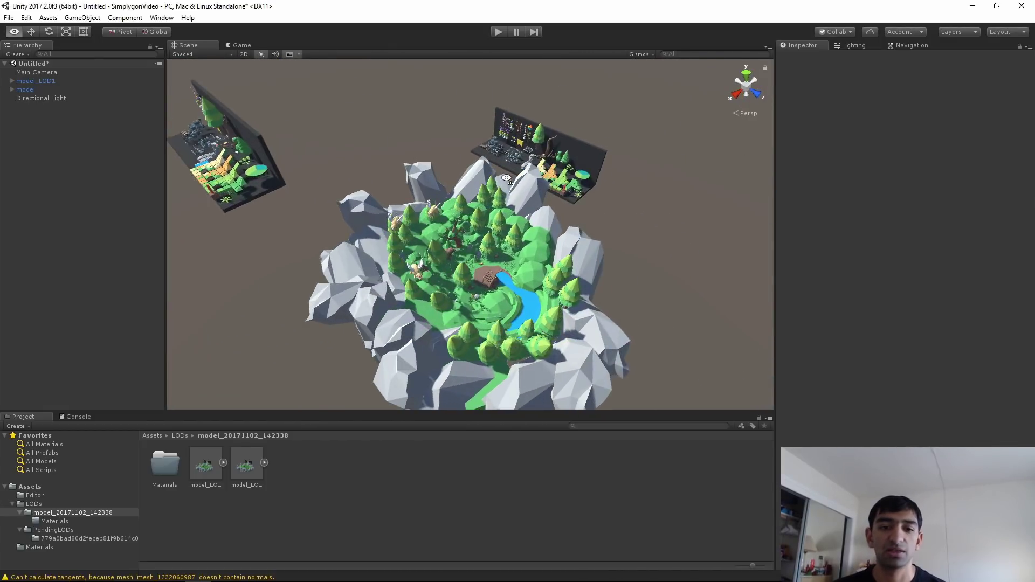
pyautogui.scroll(-3, 507, 179)
pyautogui.scroll(8, 505, 183)
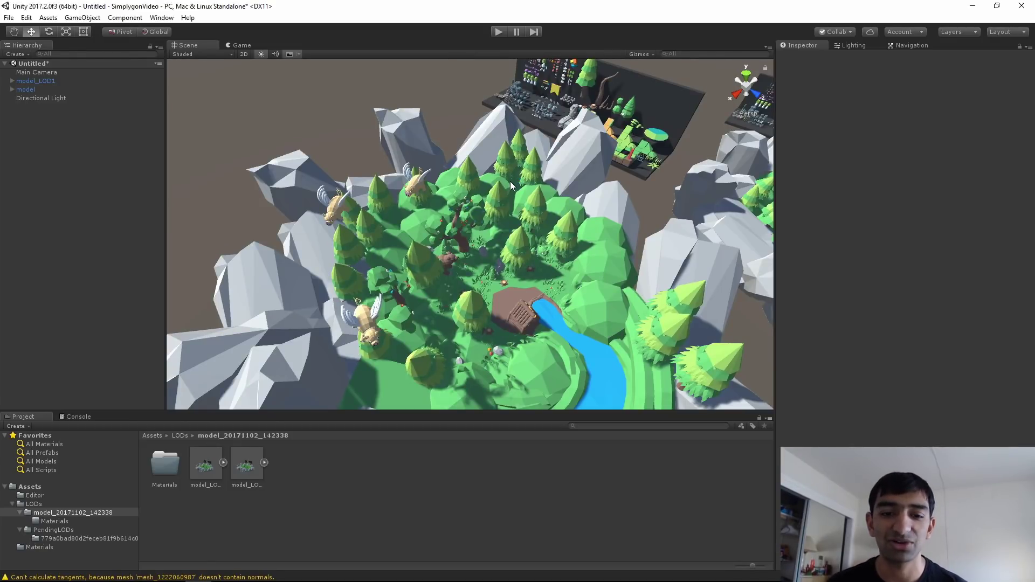
pyautogui.moveTo(510, 181); pyautogui.dragTo(574, 181, button='right')
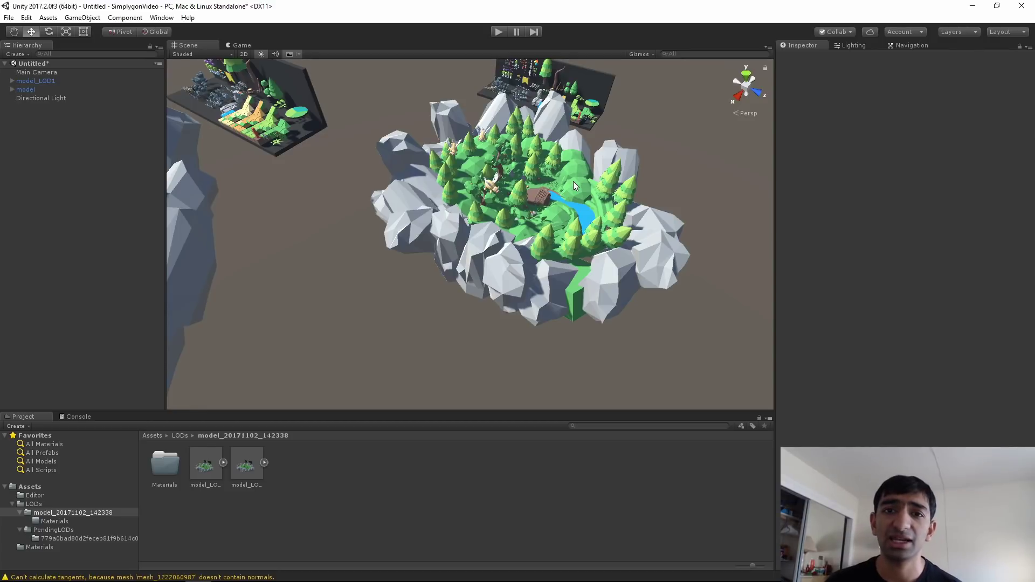
pyautogui.click(573, 181)
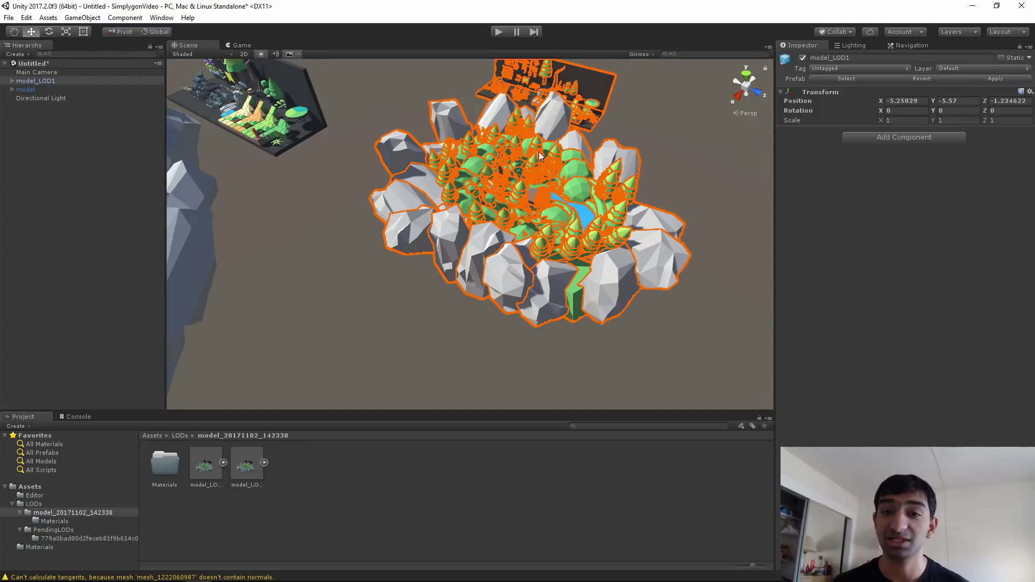
pyautogui.keyDown('alt'); pyautogui.moveTo(413, 196); pyautogui.dragTo(446, 167); pyautogui.keyUp('alt')
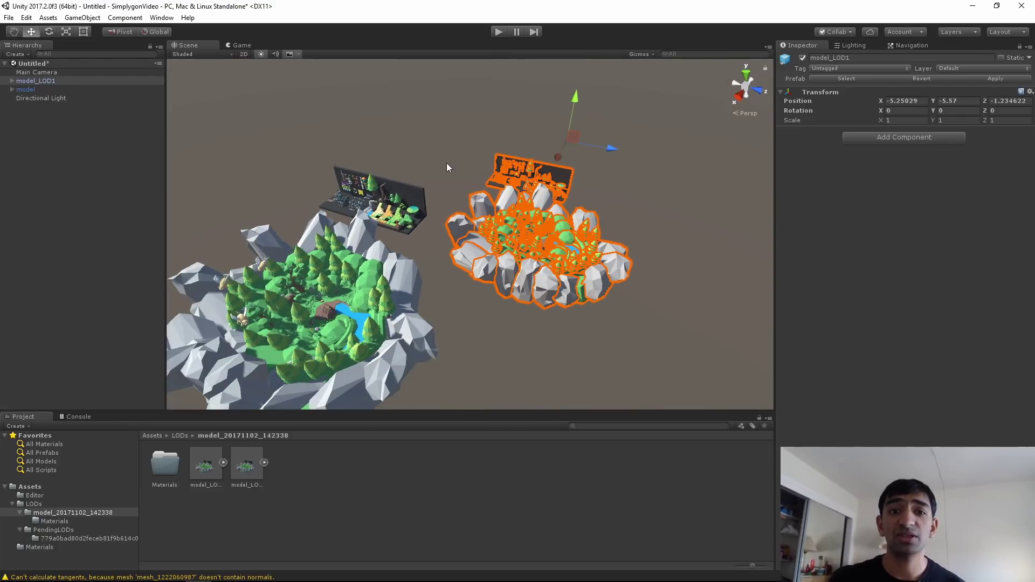